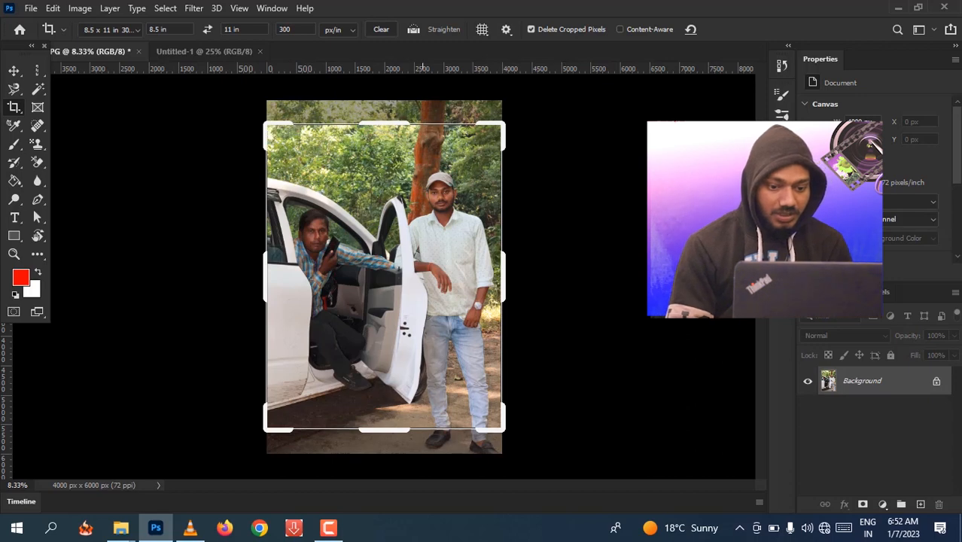
Try cropping the portrait photo with the 8.5 x 11 in 300 ppi preset, shifting the image inside the frame, and undo the crop
{"action": "left_click", "coordinate": [404, 329]}
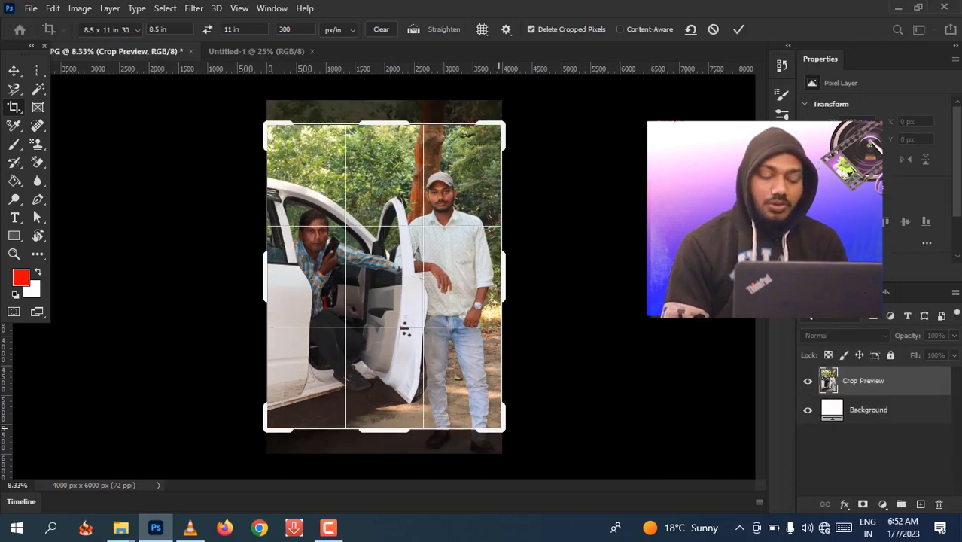
{"action": "left_click_drag", "start_coordinate": [404, 330], "coordinate": [413, 342]}
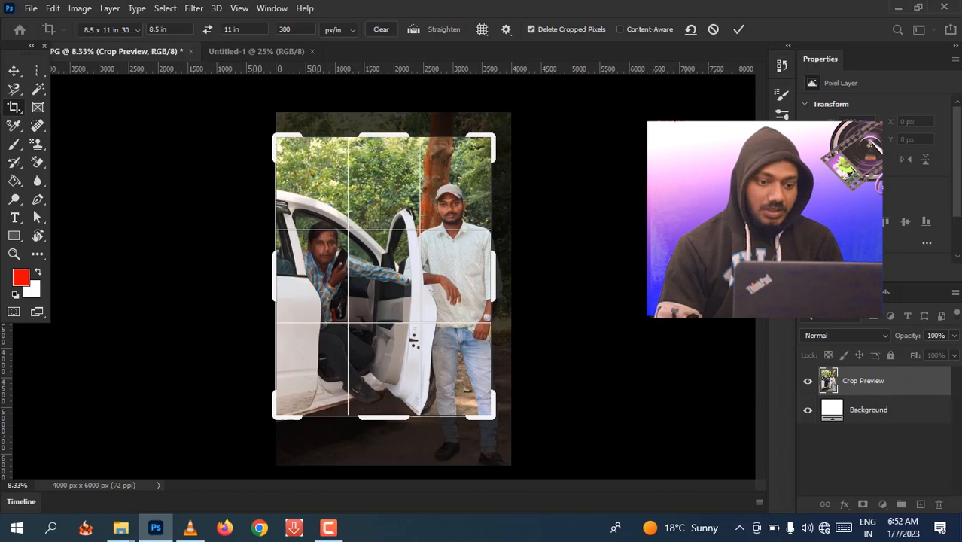
{"action": "left_click", "coordinate": [738, 28]}
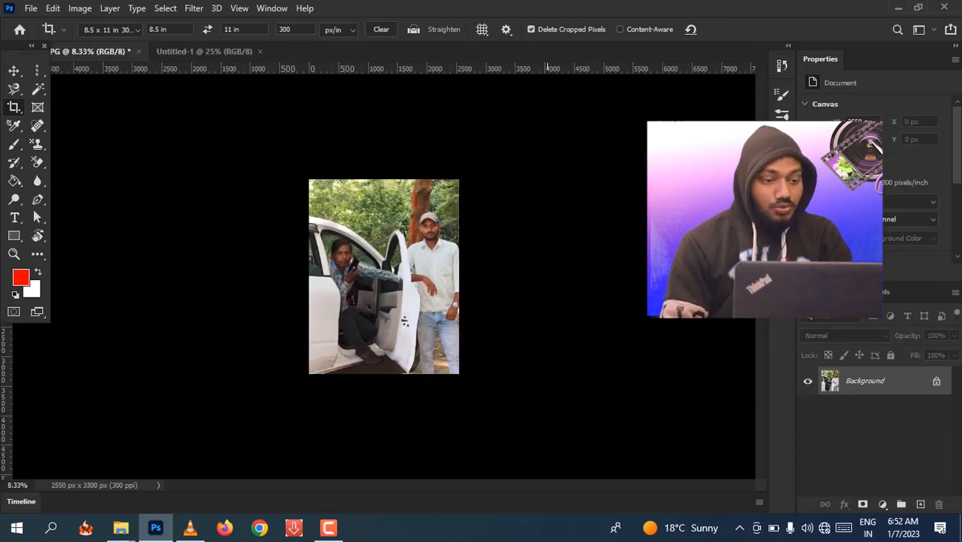
{"action": "key", "text": "ctrl+z"}
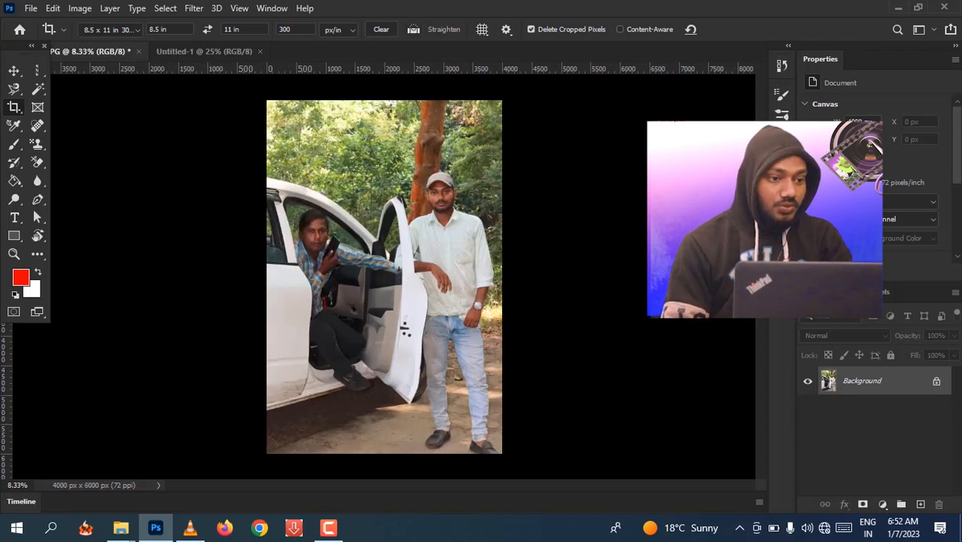
Crop the photo with the Ratio option at 4 by 6, keeping the frame around the whole image
{"action": "left_click", "coordinate": [160, 30]}
{"action": "left_click", "coordinate": [111, 30]}
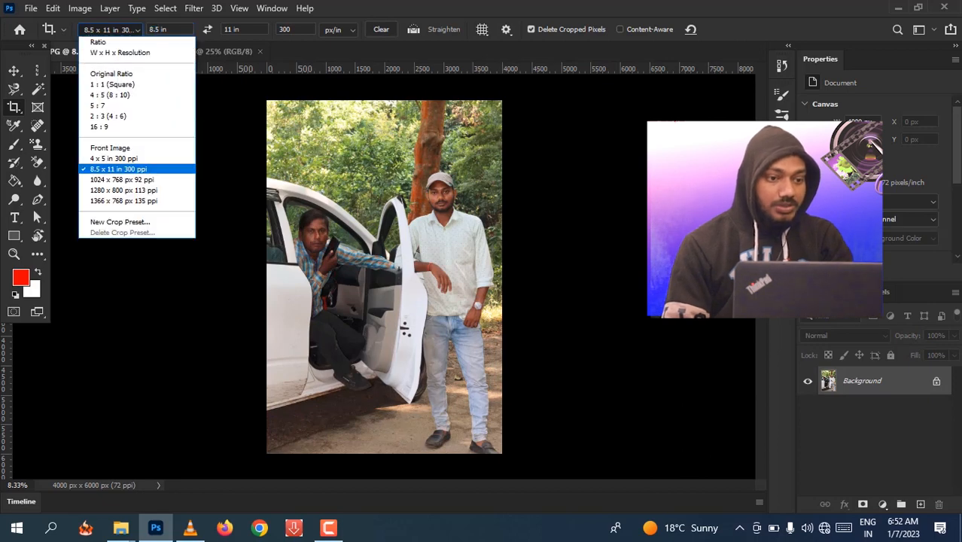
{"action": "left_click", "coordinate": [98, 42]}
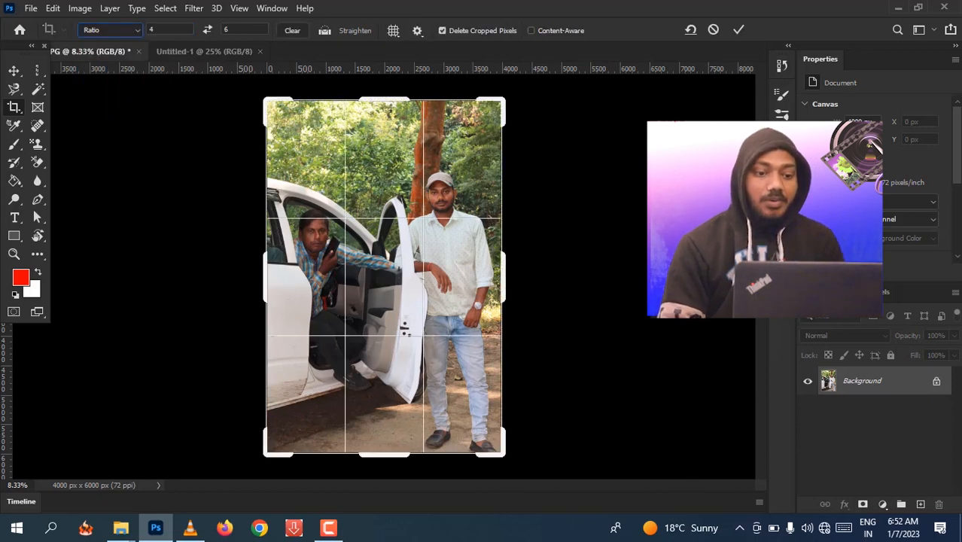
{"action": "left_click", "coordinate": [152, 29]}
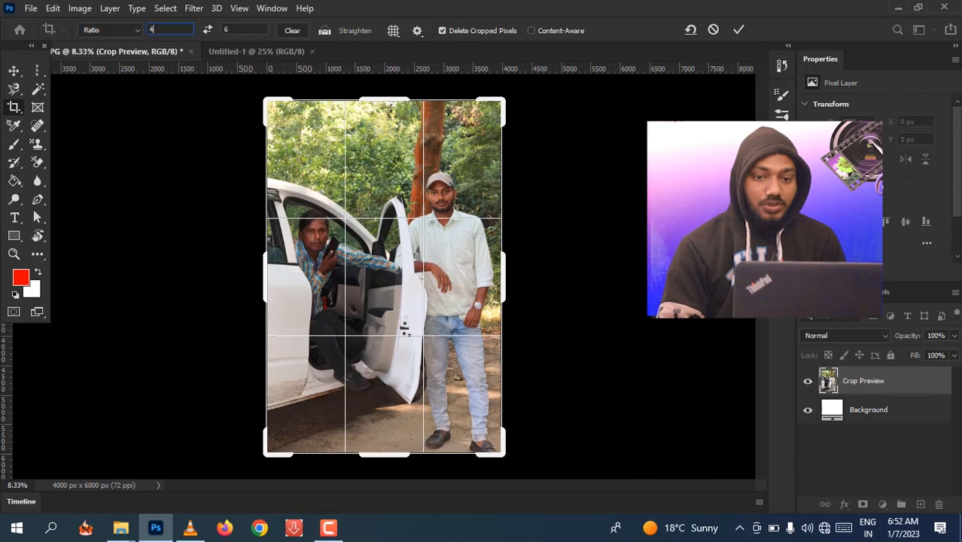
{"action": "left_click", "coordinate": [225, 29]}
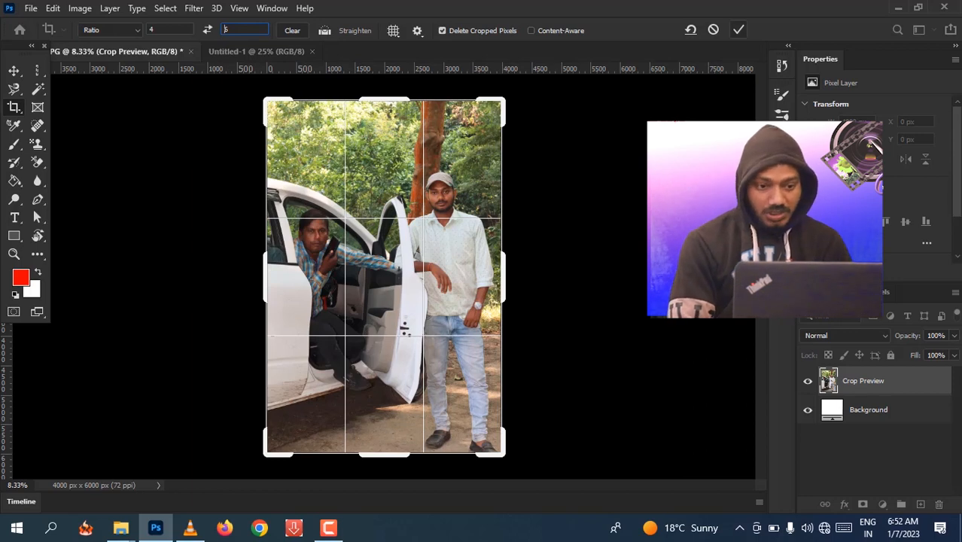
{"action": "key", "text": "Return"}
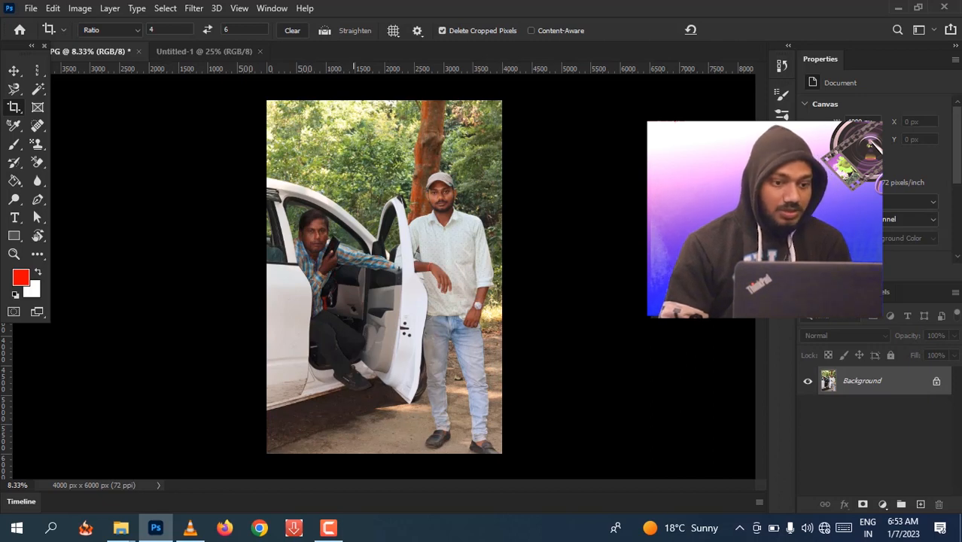
Try a 16 : 9 crop, repositioning the photo so that both men's heads fall inside the frame
{"action": "left_click", "coordinate": [112, 29]}
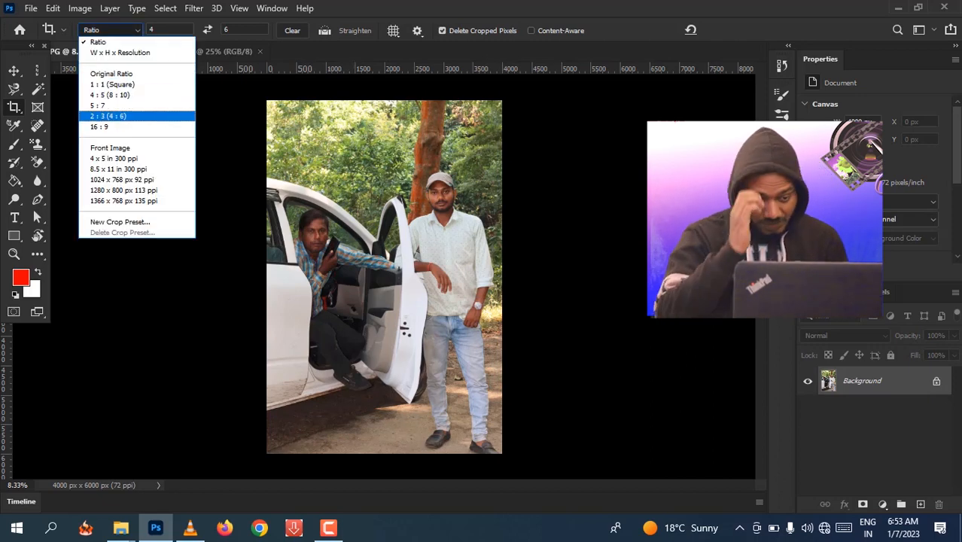
{"action": "left_click", "coordinate": [96, 127]}
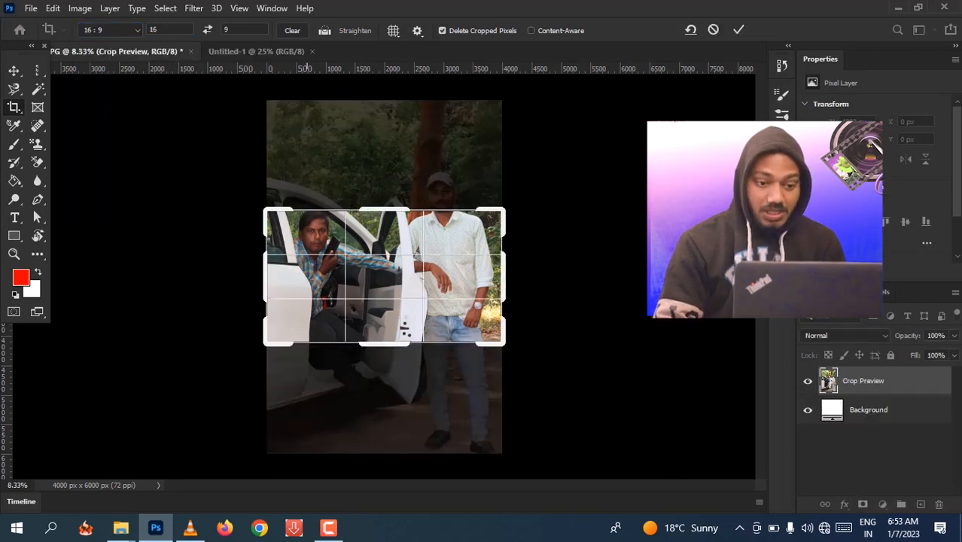
{"action": "left_click_drag", "start_coordinate": [405, 329], "coordinate": [461, 299]}
{"action": "left_click", "coordinate": [462, 299]}
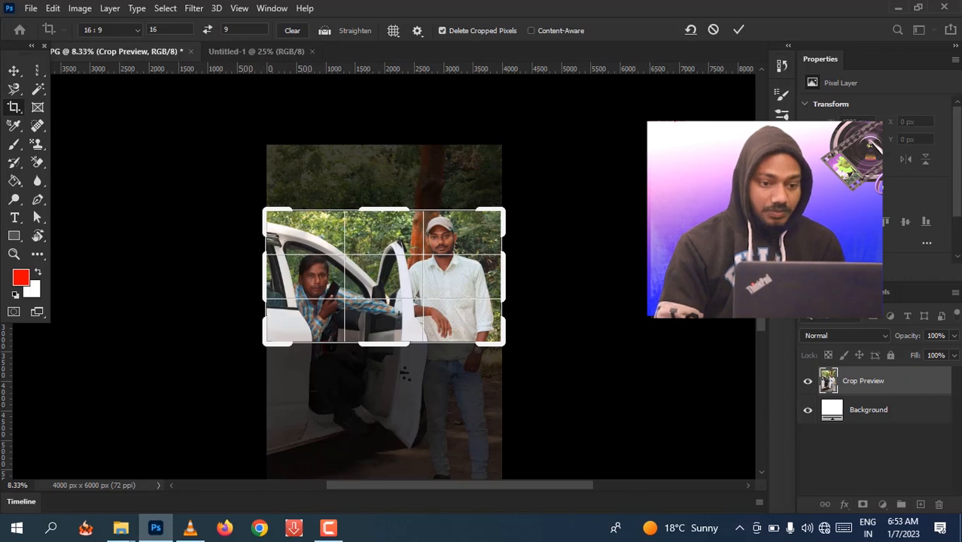
Clear the crop ratio, discard the crop, and try an unconstrained frame around the men and car before cancelling it
{"action": "left_click", "coordinate": [292, 30]}
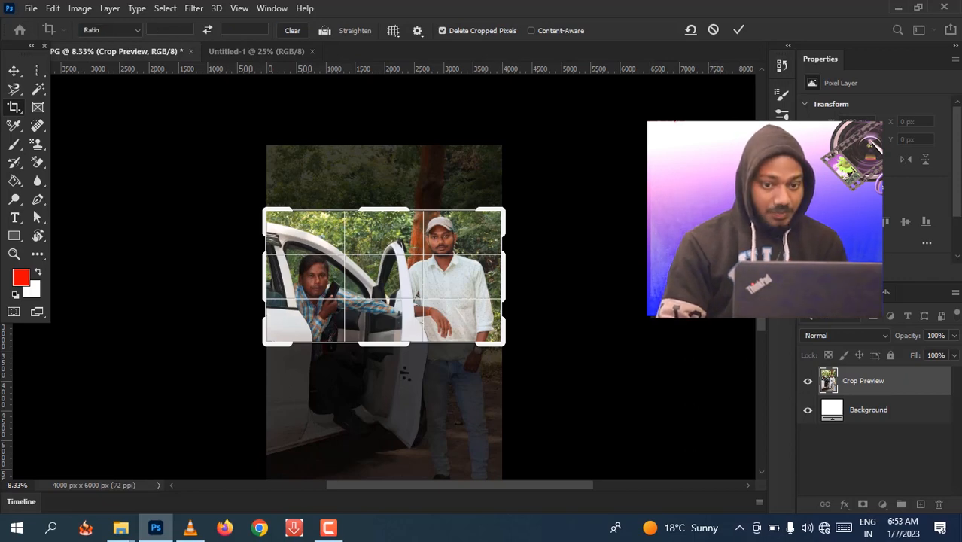
{"action": "left_click", "coordinate": [713, 29]}
{"action": "left_click_drag", "start_coordinate": [266, 147], "coordinate": [502, 407]}
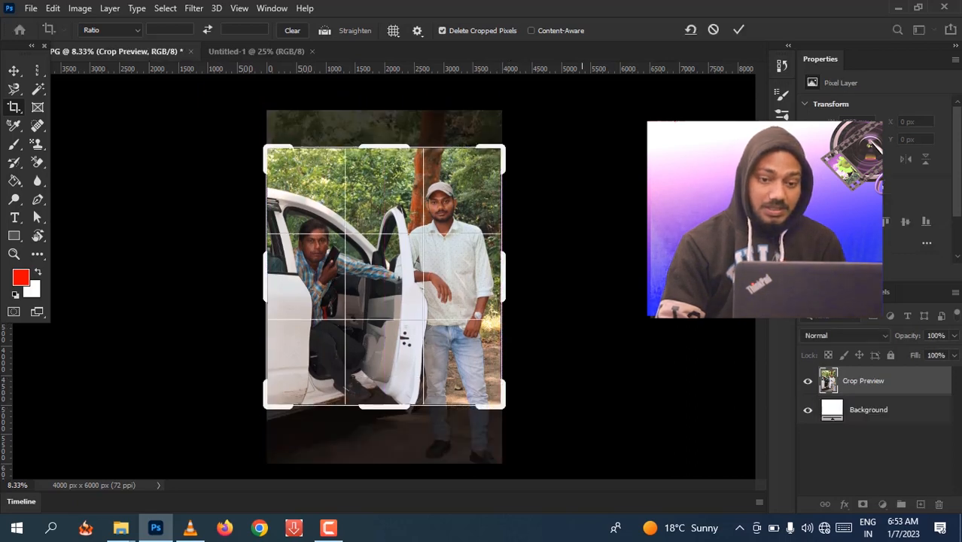
{"action": "left_click", "coordinate": [712, 30]}
Preview the 8.5 x 11 in 300 ppi crop preset on the photo and cancel the crop
{"action": "left_click", "coordinate": [112, 30]}
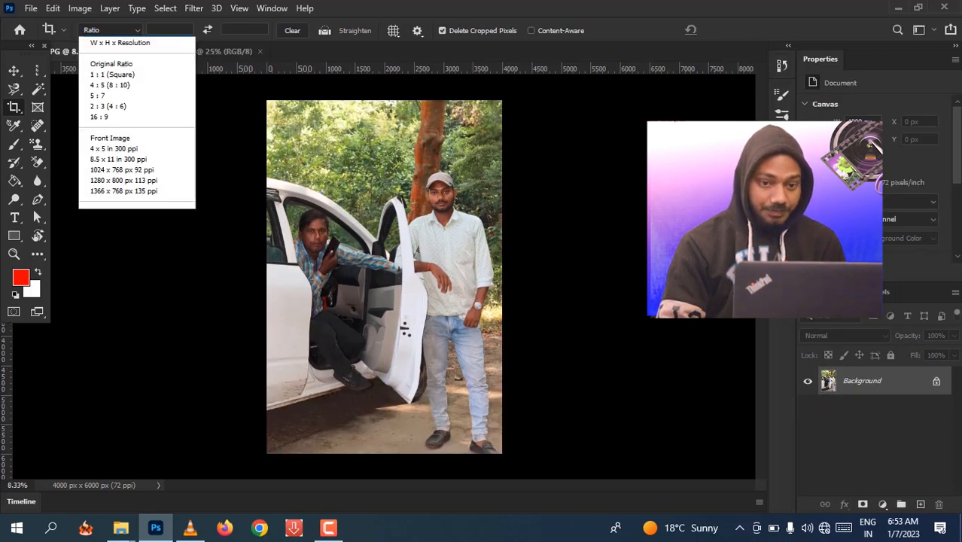
{"action": "left_click", "coordinate": [113, 169]}
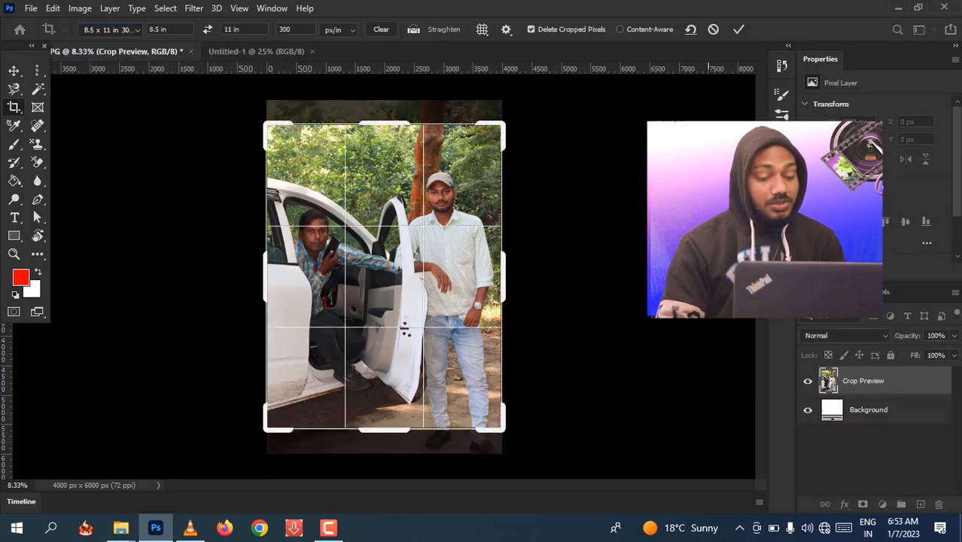
{"action": "left_click", "coordinate": [712, 29]}
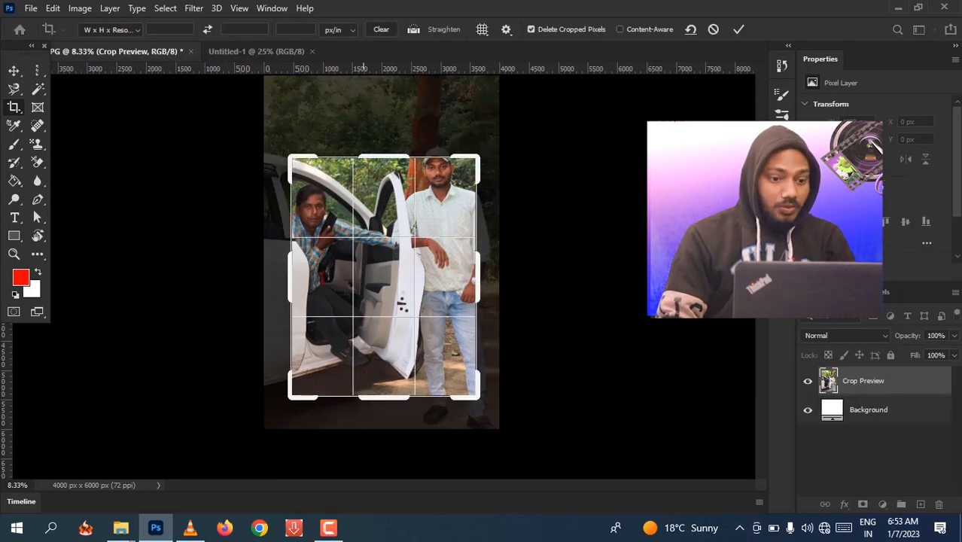
Try unconstrained crop frames of different sizes with empty width, height and resolution values, and cancel them
{"action": "key", "text": "x"}
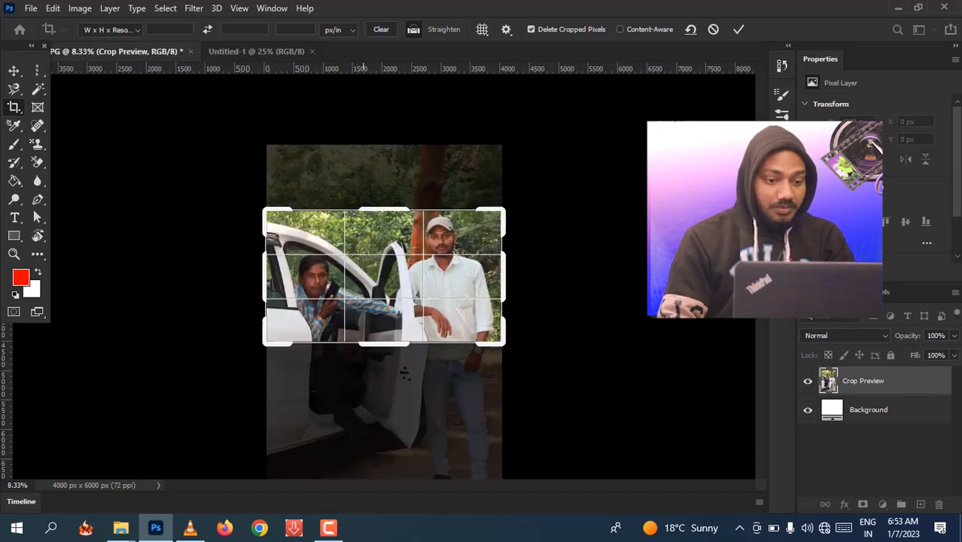
{"action": "key", "text": "x"}
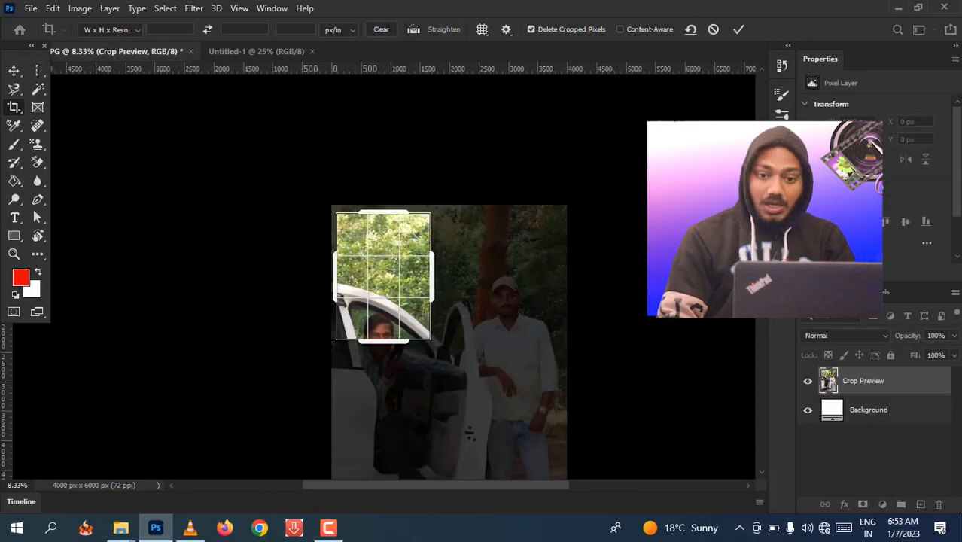
{"action": "left_click", "coordinate": [713, 29]}
Preview the 4 : 5 (8 : 10) crop ratio on the photo and cancel the crop
{"action": "left_click", "coordinate": [113, 29]}
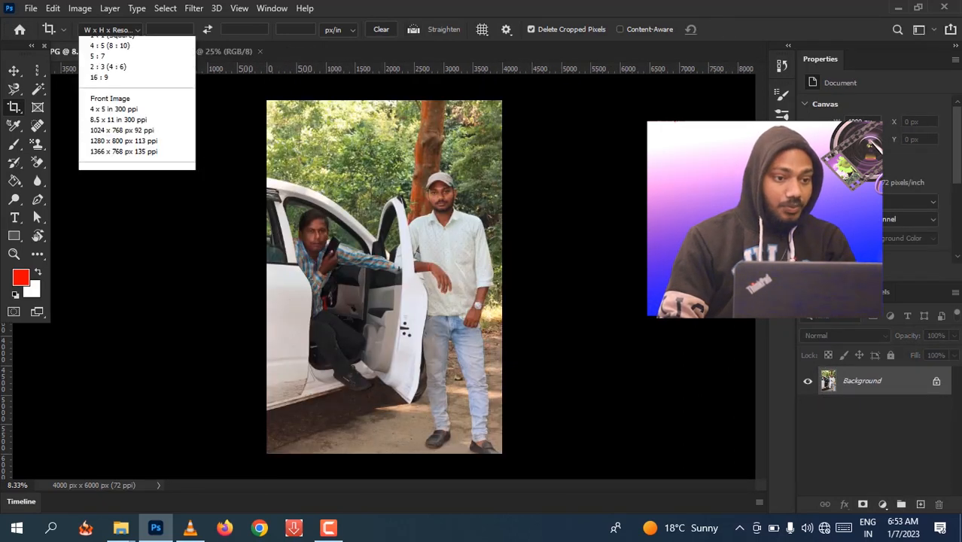
{"action": "left_click", "coordinate": [109, 95]}
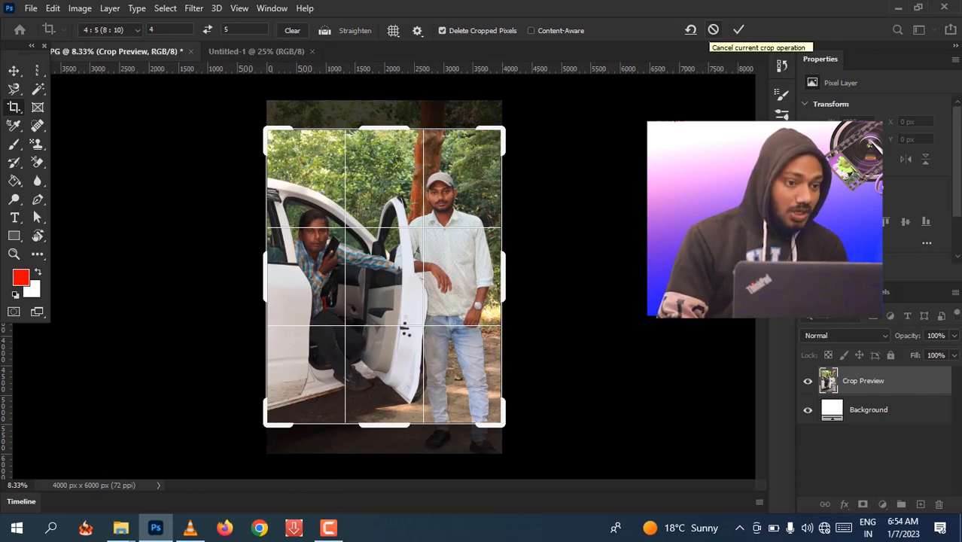
{"action": "left_click", "coordinate": [713, 30]}
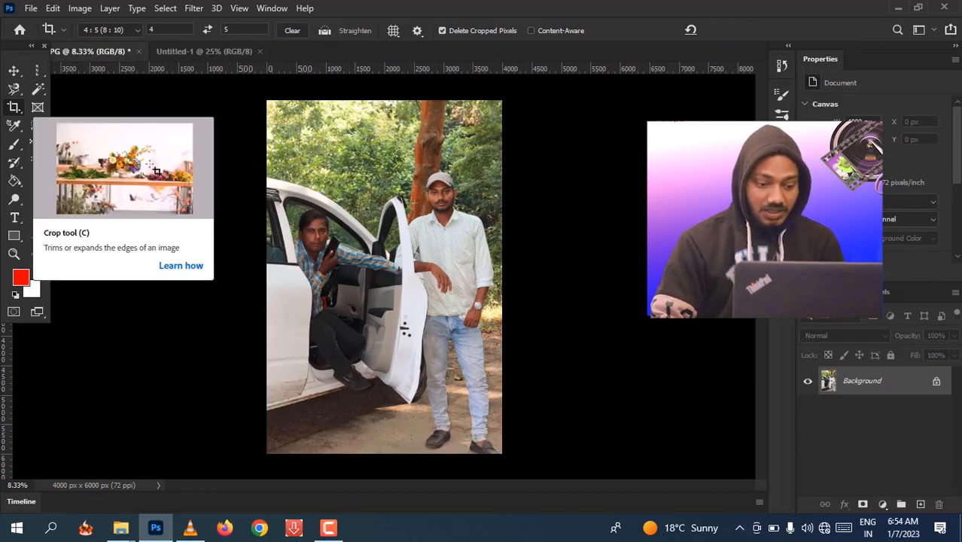
Activate the Perspective Crop Tool and open 20220627_102335.jpg from the Documents folder as a new document
{"action": "right_click", "coordinate": [14, 107]}
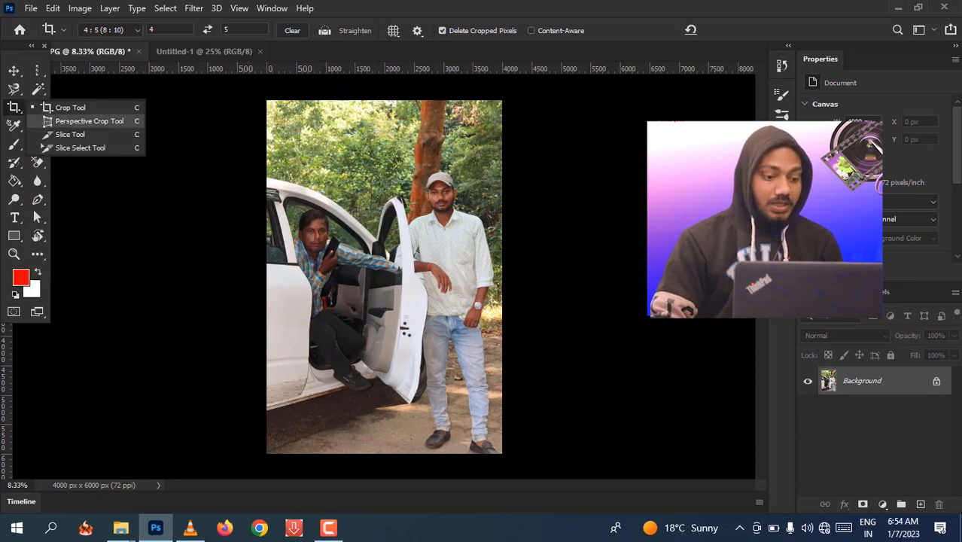
{"action": "left_click", "coordinate": [83, 121]}
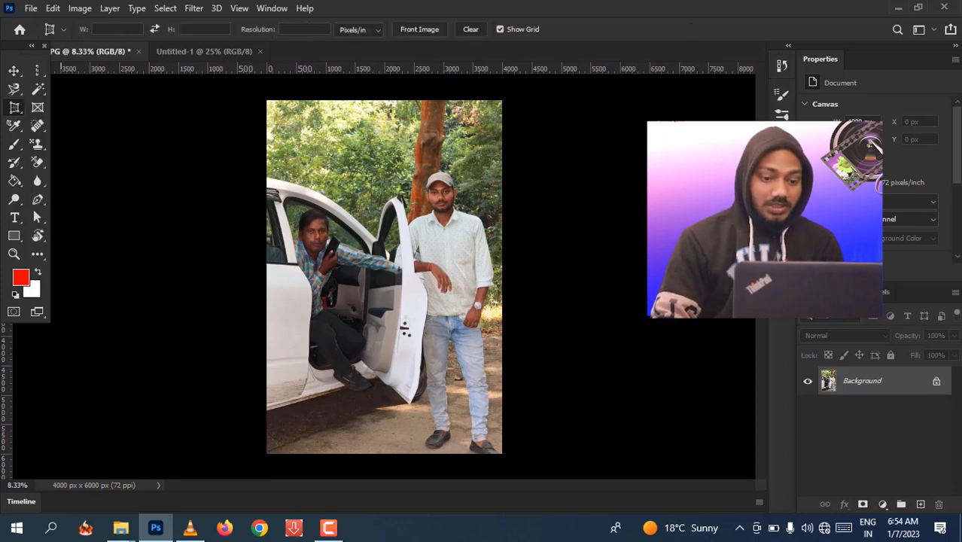
{"action": "left_click", "coordinate": [121, 527]}
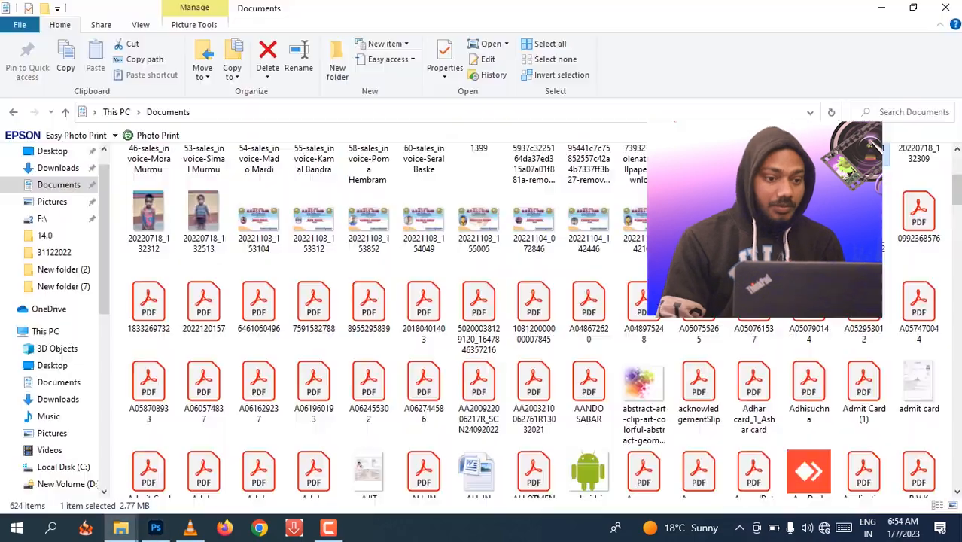
{"action": "left_click_drag", "start_coordinate": [151, 468], "coordinate": [316, 61]}
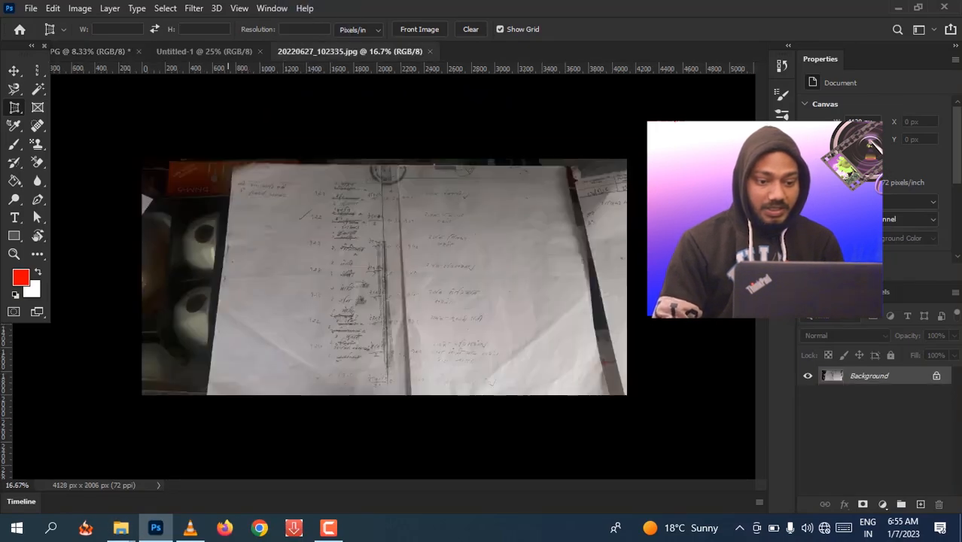
Perspective-crop the photographed handwritten page, fitting the grid corners to the edges of the paper
{"action": "left_click_drag", "start_coordinate": [232, 168], "coordinate": [571, 394]}
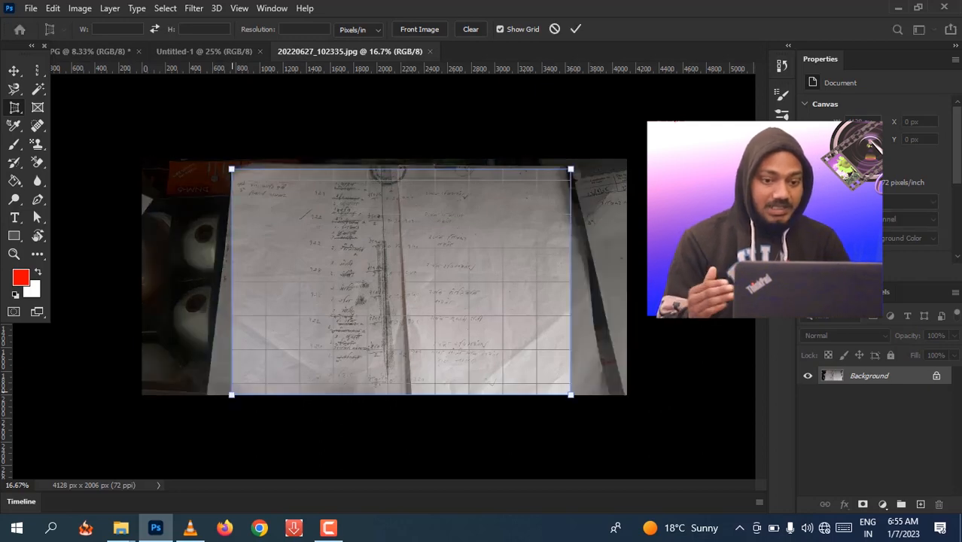
{"action": "left_click_drag", "start_coordinate": [231, 394], "coordinate": [203, 395]}
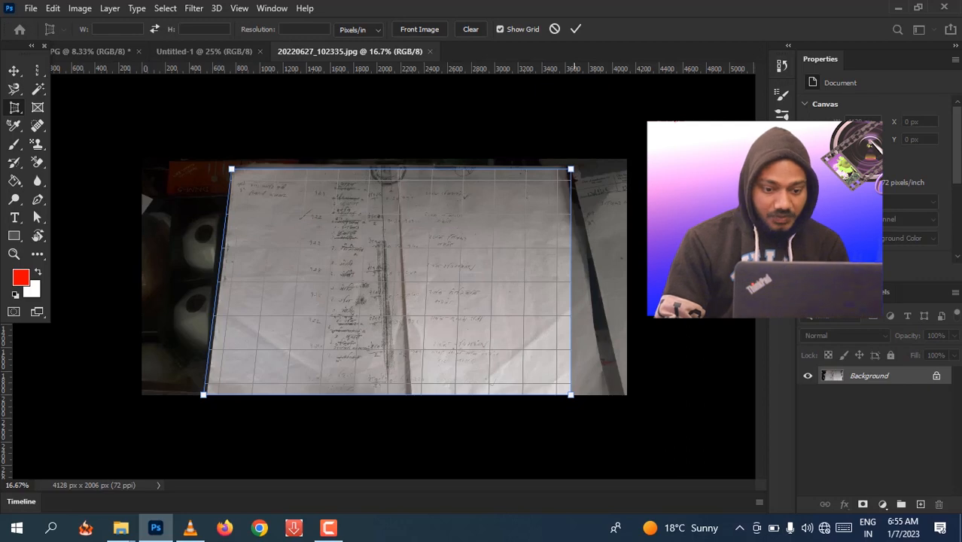
{"action": "mouse_move", "coordinate": [570, 169]}
{"action": "left_mouse_down"}
{"action": "mouse_move", "coordinate": [584, 158]}
{"action": "mouse_move", "coordinate": [626, 168]}
{"action": "mouse_move", "coordinate": [567, 169]}
{"action": "left_mouse_up"}
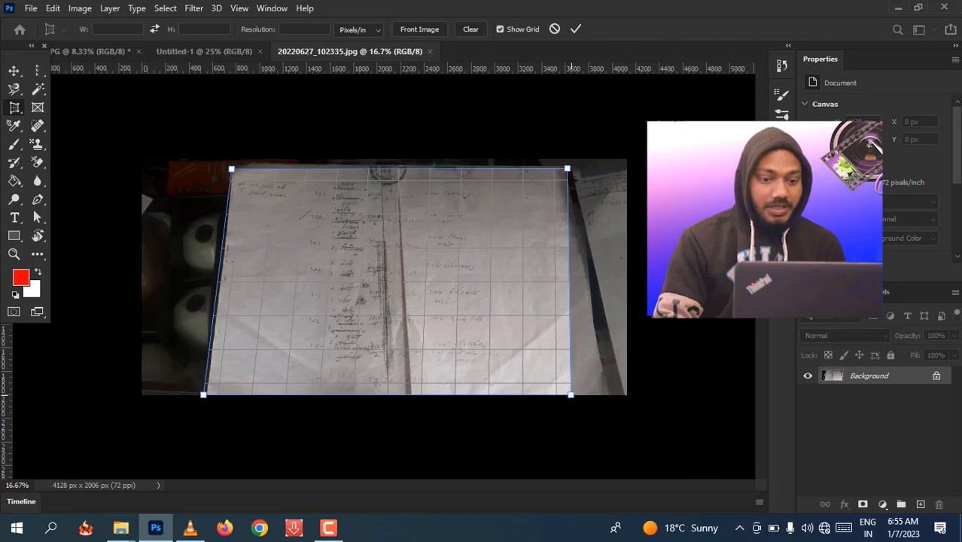
{"action": "left_click_drag", "start_coordinate": [570, 395], "coordinate": [606, 394]}
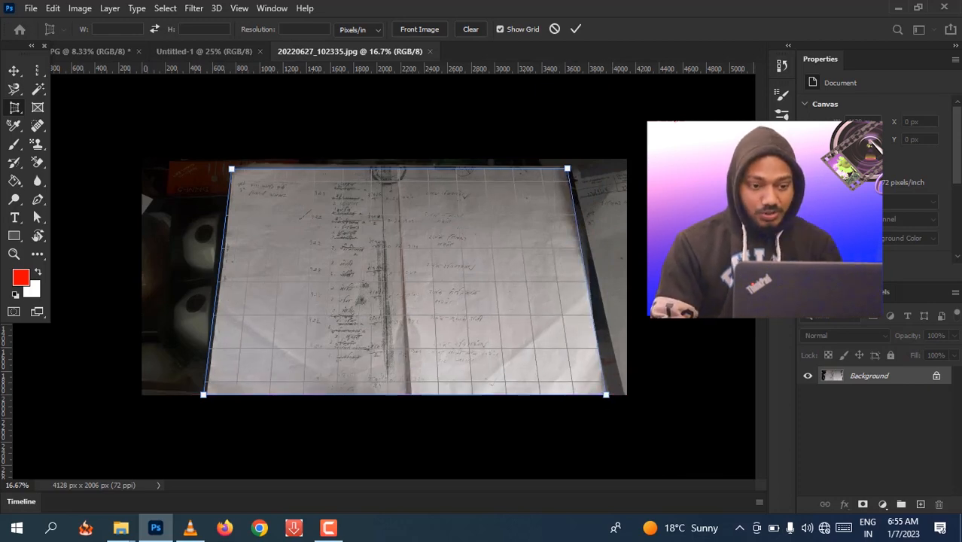
{"action": "key", "text": "Return"}
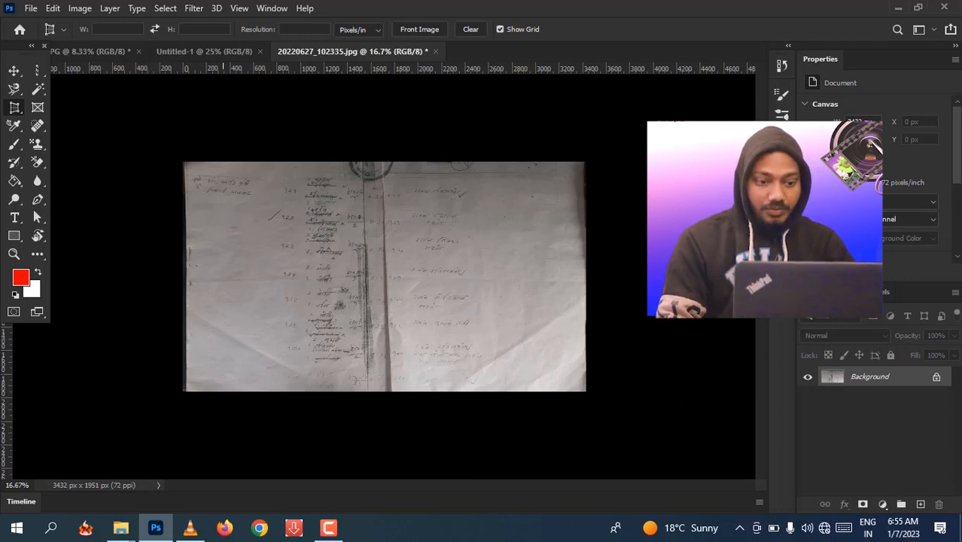
Apply a Levels adjustment that darkens the straightened page and its handwriting
{"action": "key", "text": "ctrl+l"}
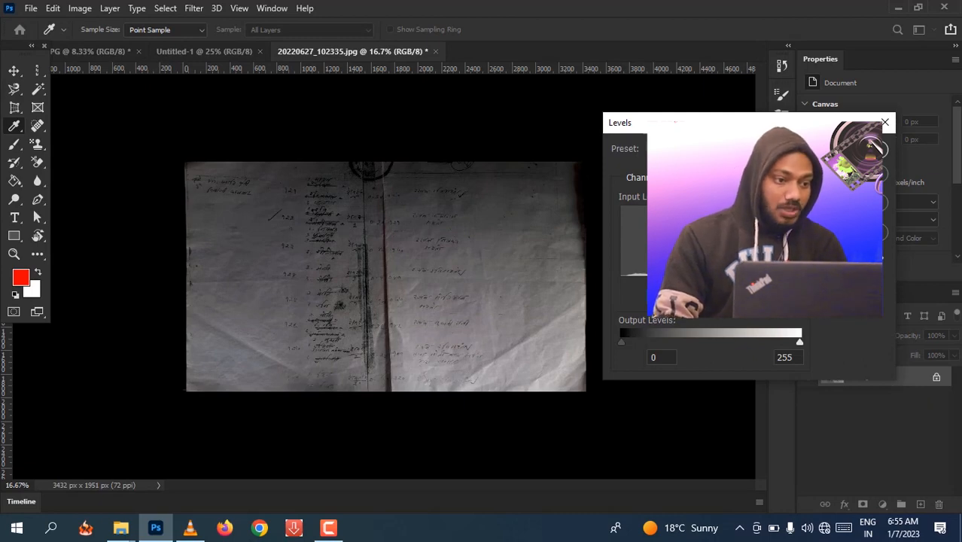
{"action": "key", "text": "Return"}
{"action": "key", "text": "ctrl+plus"}
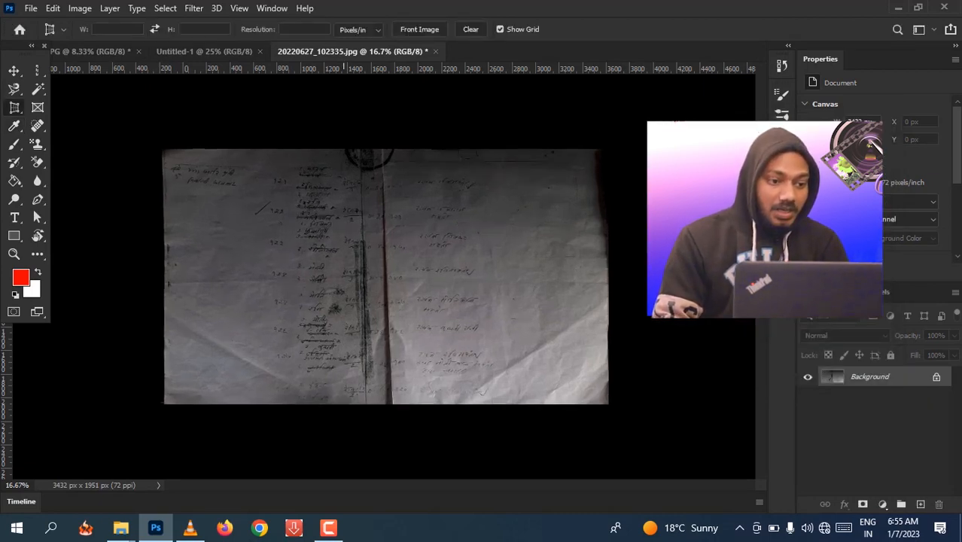
{"action": "key", "text": "ctrl+plus"}
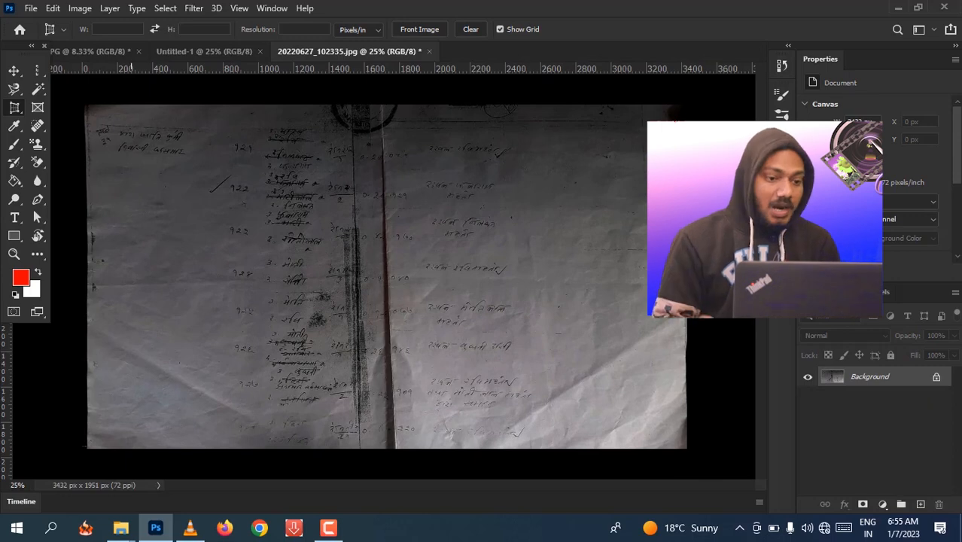
{"action": "right_click", "coordinate": [13, 107]}
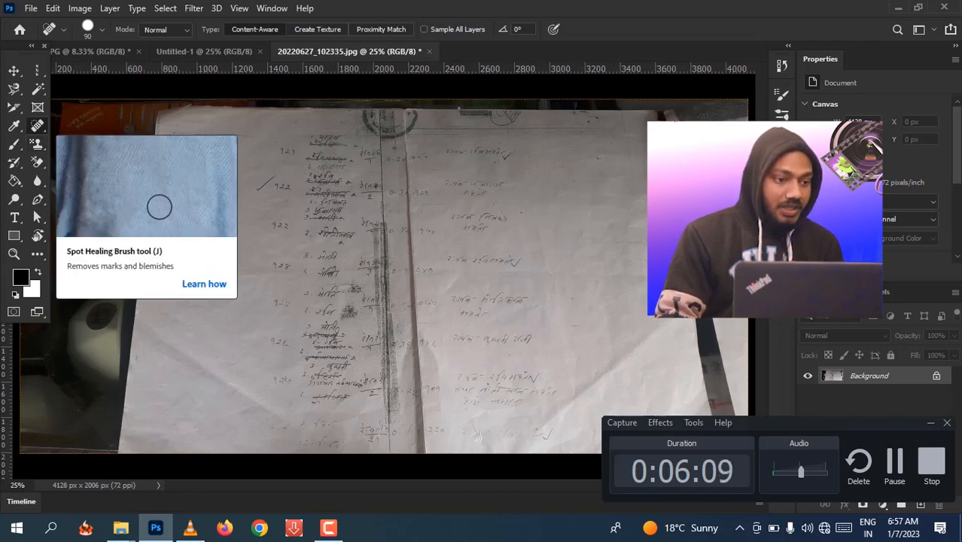
{"action": "right_click", "coordinate": [38, 125]}
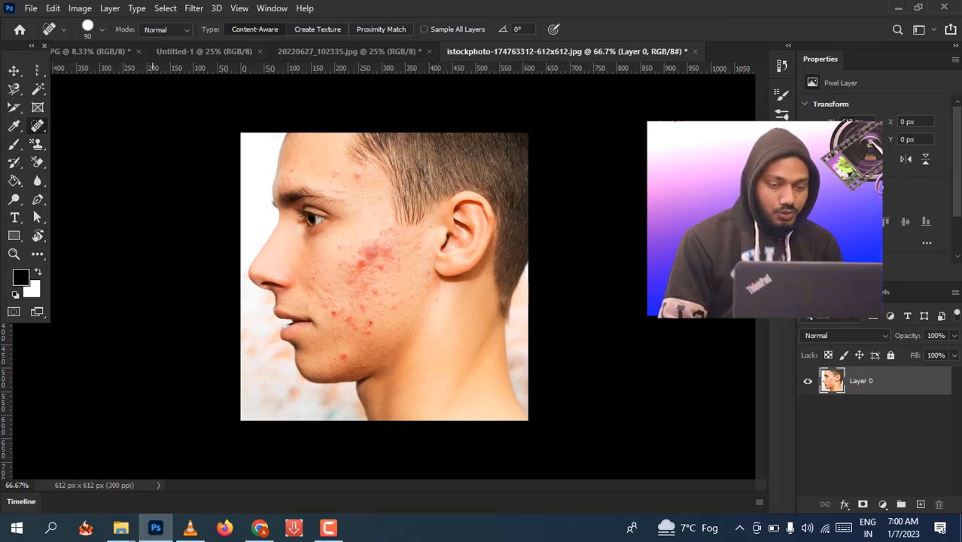
{"action": "left_click", "coordinate": [349, 51]}
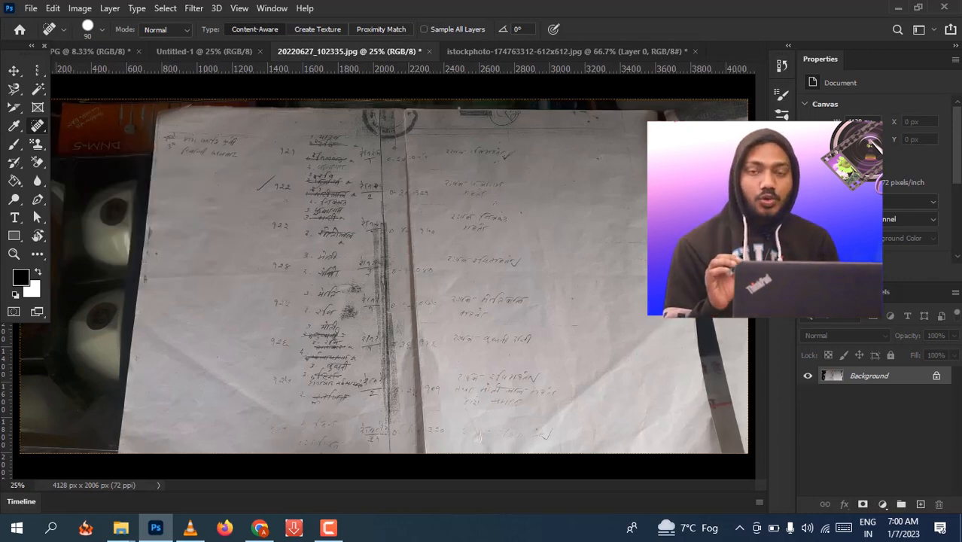
{"action": "left_click", "coordinate": [560, 51]}
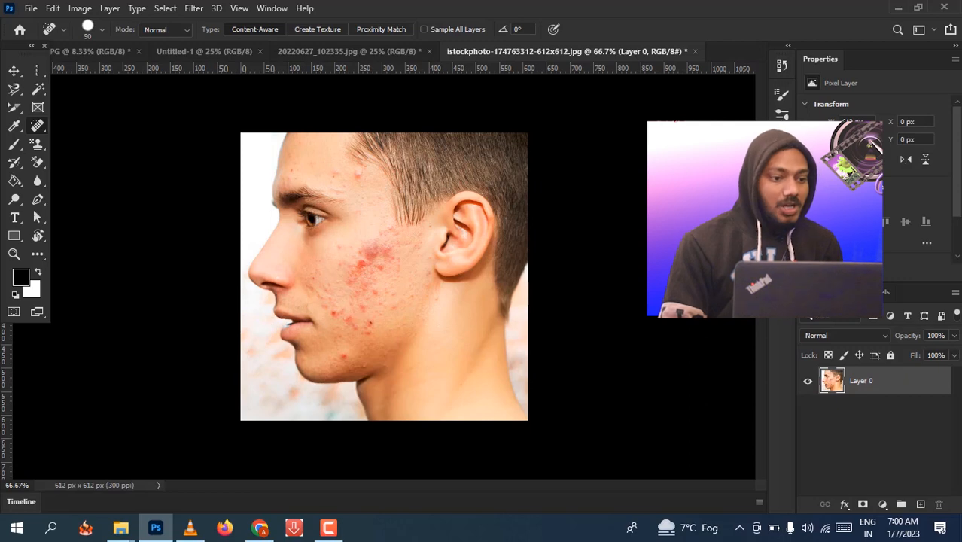
Activate the Spot Healing Brush Tool on the acne portrait and set the brush size to 40
{"action": "right_click", "coordinate": [37, 125]}
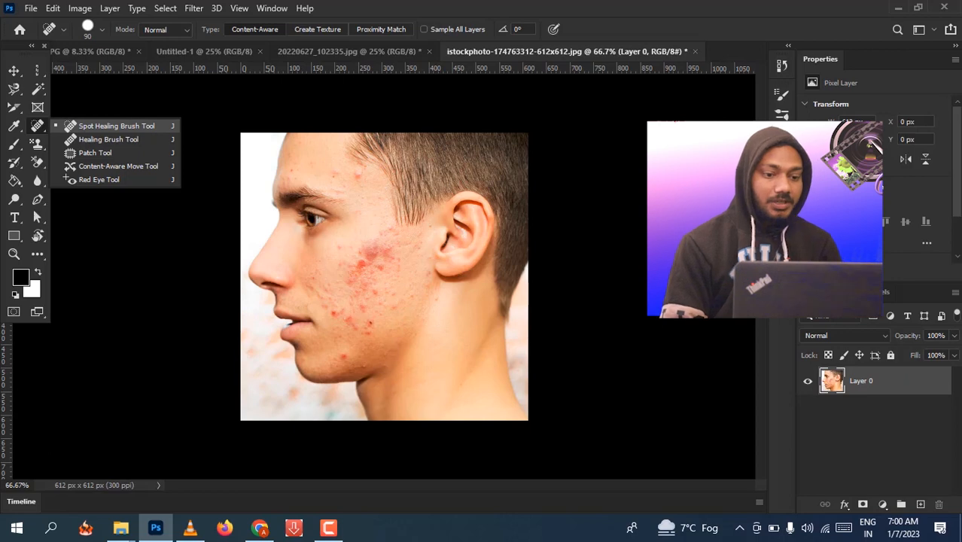
{"action": "left_click", "coordinate": [117, 126]}
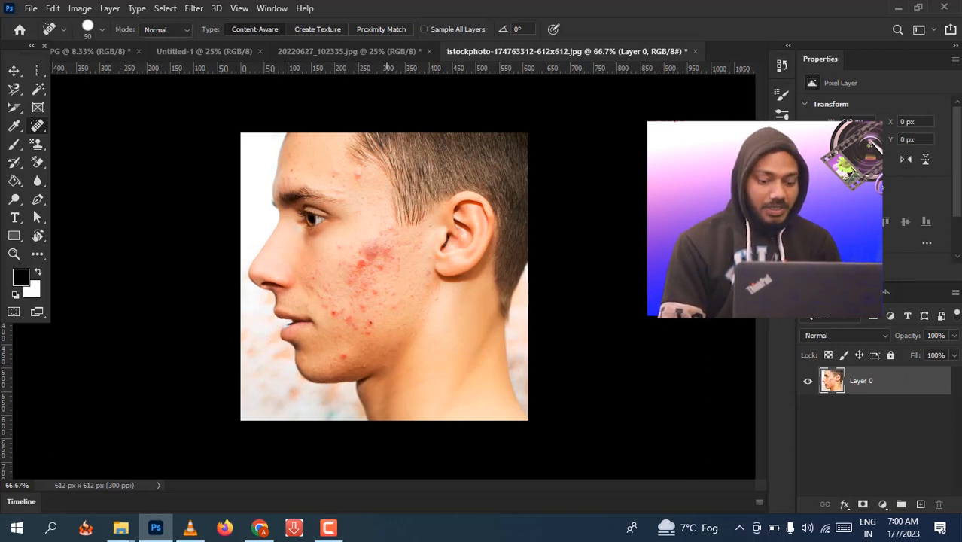
{"action": "key", "text": "ctrl+plus"}
{"action": "key", "text": "ctrl+plus"}
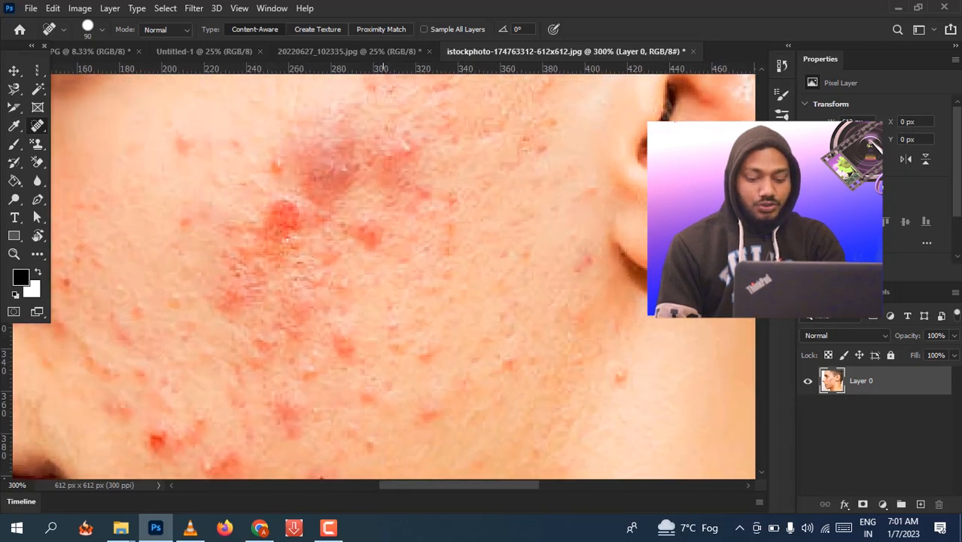
{"action": "key", "text": "ctrl+plus"}
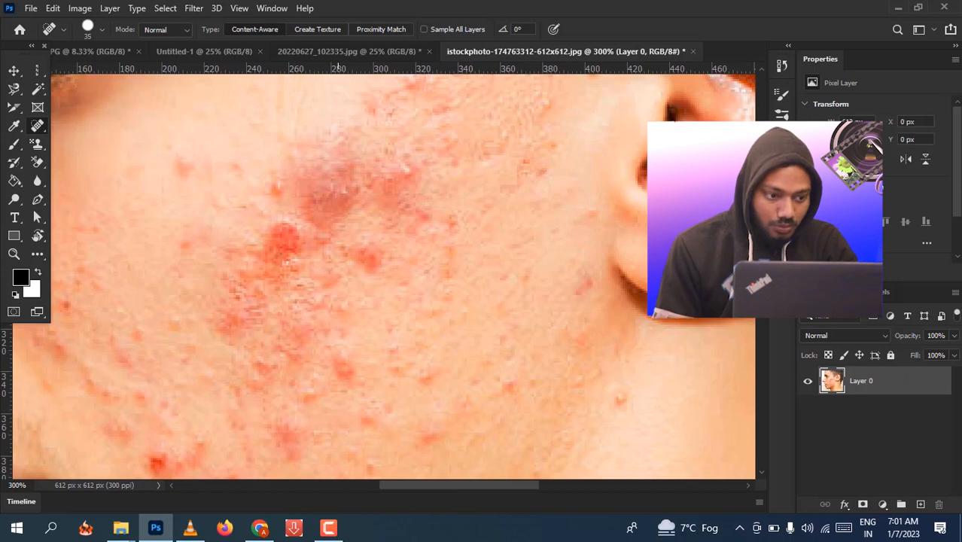
{"action": "key", "text": "bracketleft"}
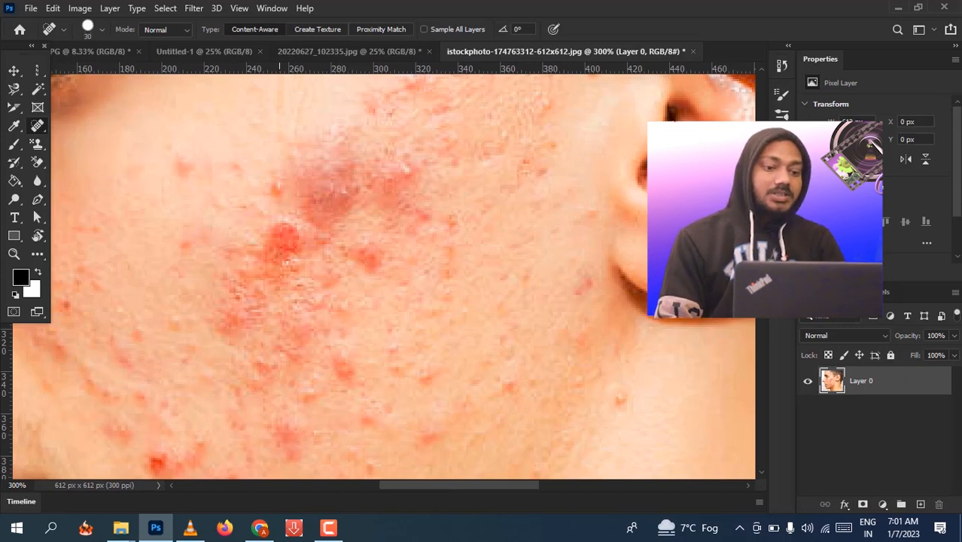
{"action": "key", "text": "bracketleft"}
{"action": "key", "text": "bracketleft"}
{"action": "key", "text": "bracketleft"}
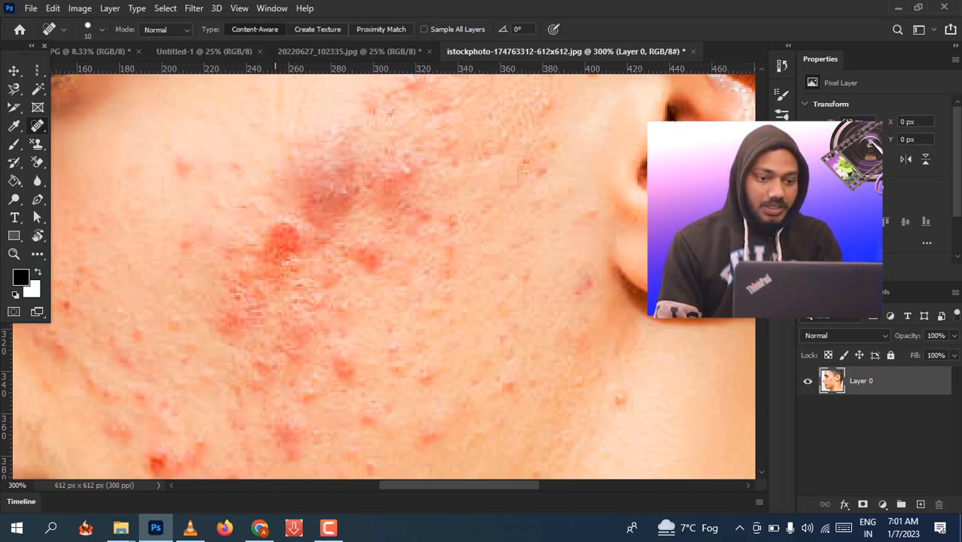
{"action": "key", "text": "bracketright"}
{"action": "key", "text": "bracketright"}
Spot-heal the red blemishes on the lower cheek, jaw, chin and around the mouth corner
{"action": "scroll", "coordinate": [323, 280], "scroll_direction": "down", "scroll_amount": 5}
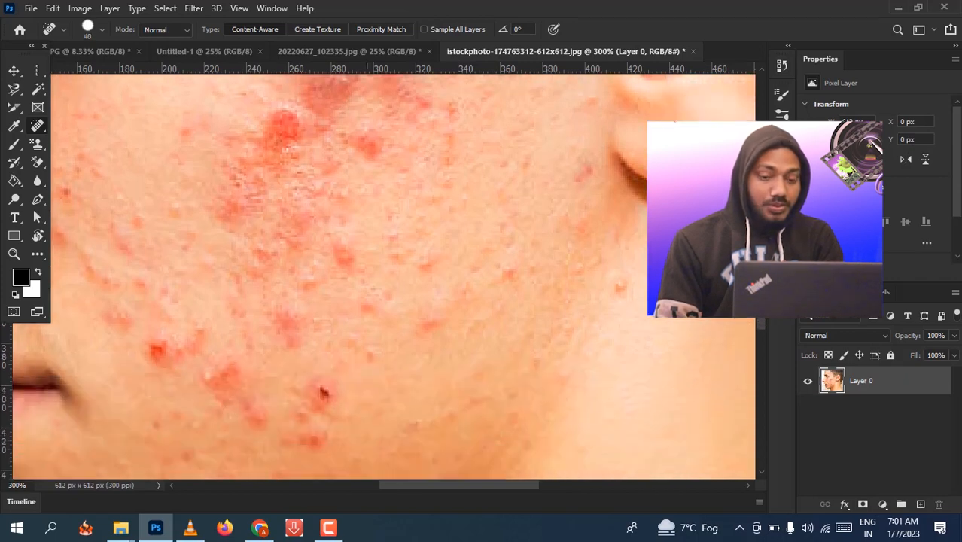
{"action": "left_click", "coordinate": [323, 280]}
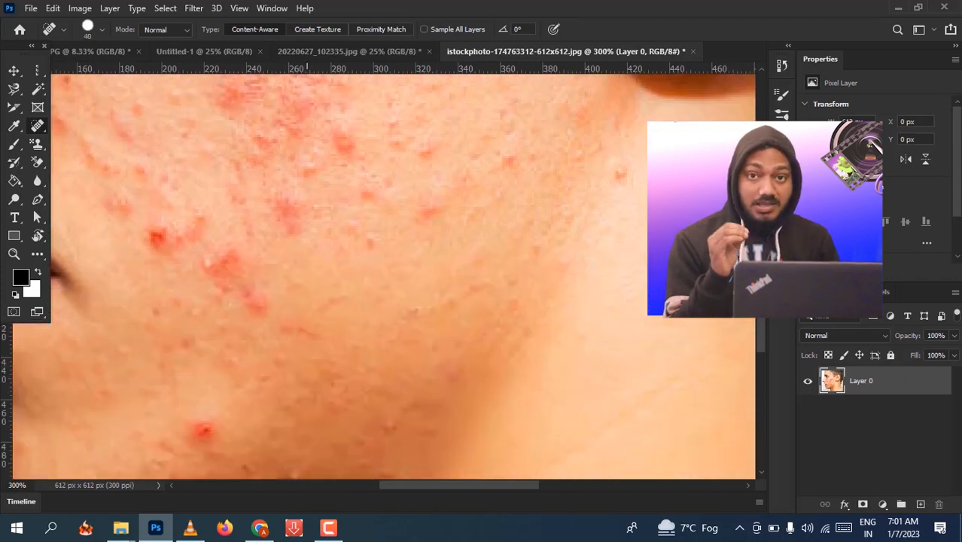
{"action": "left_click", "coordinate": [426, 214]}
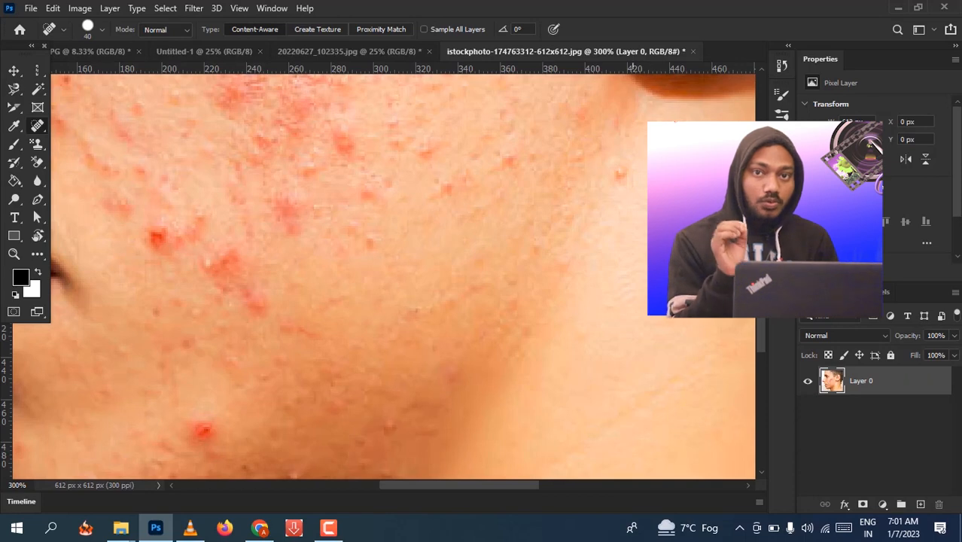
{"action": "left_click", "coordinate": [615, 172]}
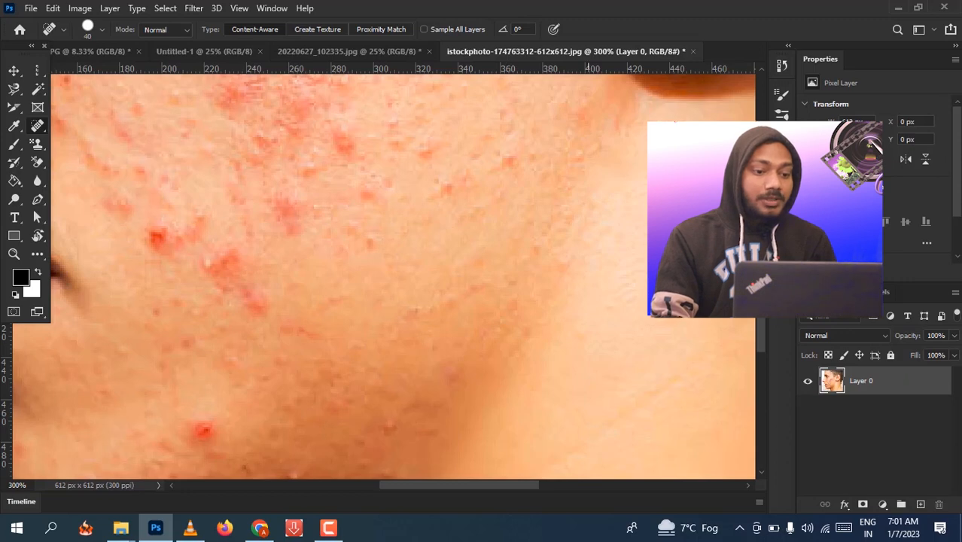
{"action": "left_click", "coordinate": [157, 239]}
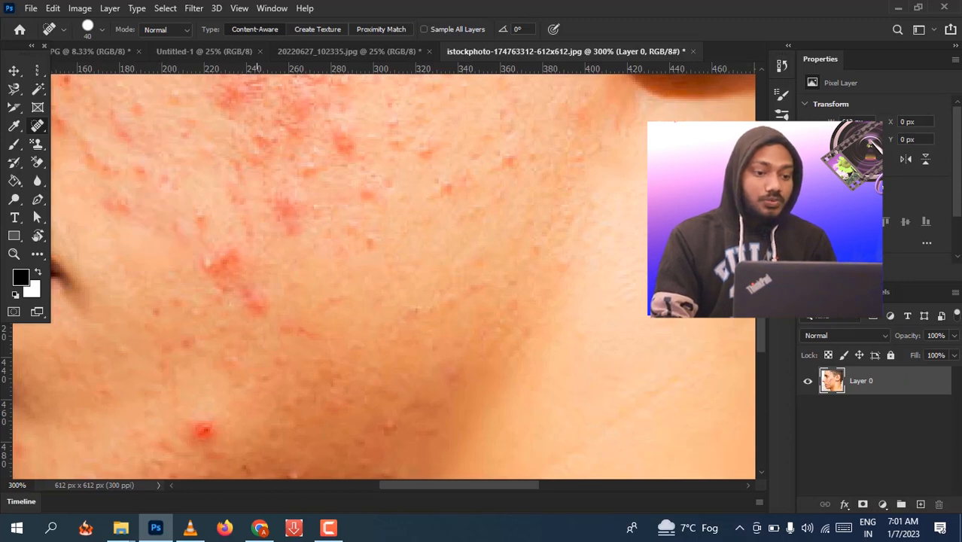
{"action": "left_click", "coordinate": [211, 262]}
{"action": "left_click", "coordinate": [205, 437]}
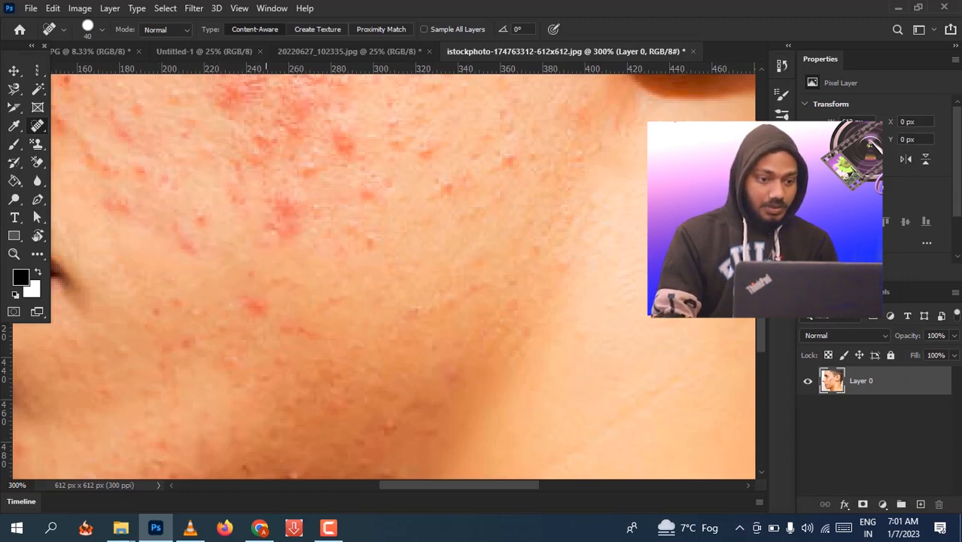
{"action": "left_click", "coordinate": [247, 316]}
{"action": "left_click", "coordinate": [354, 240]}
{"action": "left_click", "coordinate": [380, 186]}
{"action": "left_click", "coordinate": [413, 182]}
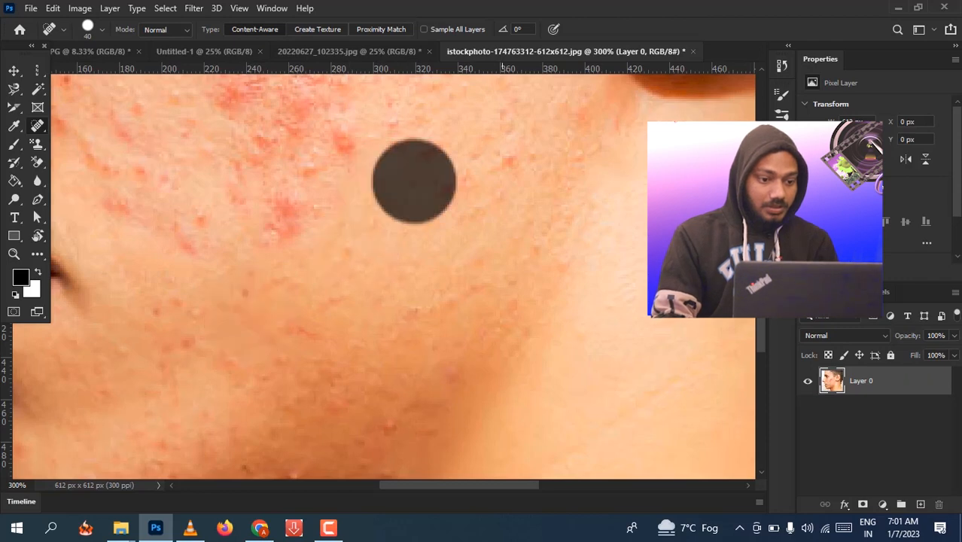
{"action": "left_click", "coordinate": [297, 212]}
Spot-heal the small marks across the middle of the cheek, from beside the mouth to below the earlobe
{"action": "scroll", "coordinate": [297, 212], "scroll_direction": "up", "scroll_amount": 2}
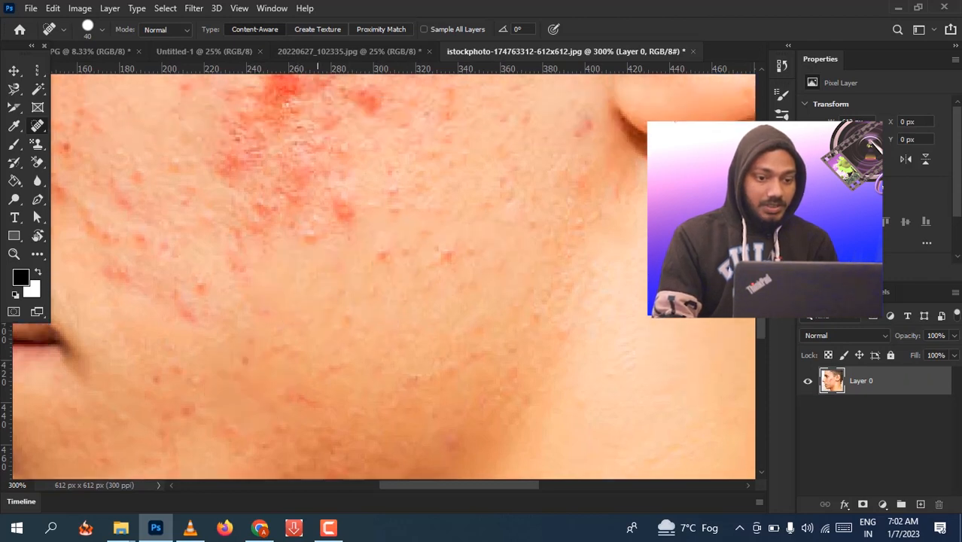
{"action": "left_click", "coordinate": [347, 229]}
{"action": "left_click", "coordinate": [306, 228]}
{"action": "left_click", "coordinate": [263, 234]}
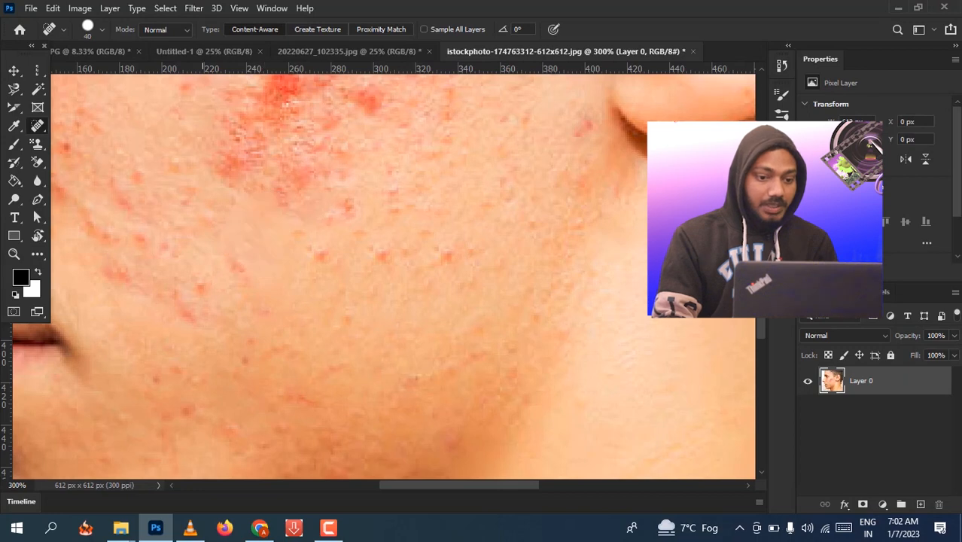
{"action": "left_click", "coordinate": [201, 283]}
{"action": "left_click", "coordinate": [148, 273]}
{"action": "left_click", "coordinate": [316, 278]}
{"action": "left_click", "coordinate": [365, 276]}
{"action": "left_click", "coordinate": [455, 269]}
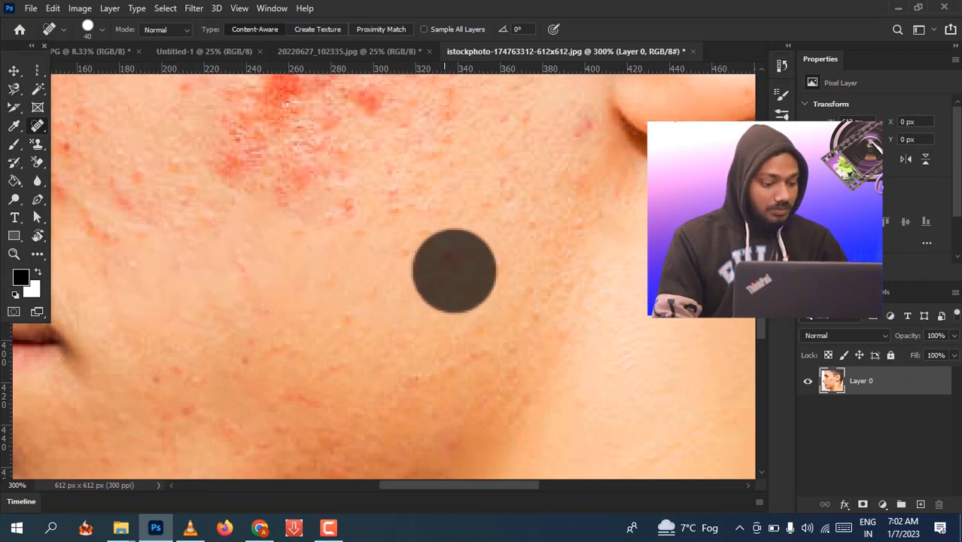
{"action": "scroll", "coordinate": [455, 268], "scroll_direction": "up", "scroll_amount": 2}
{"action": "left_click", "coordinate": [447, 250]}
{"action": "left_click", "coordinate": [583, 262]}
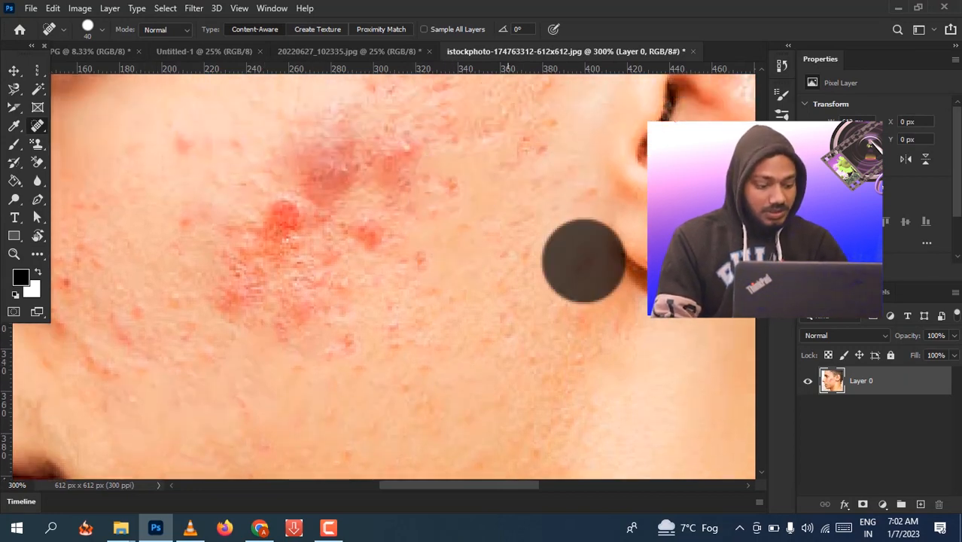
{"action": "left_click", "coordinate": [426, 283]}
Spot-heal the marks on the front of the cheek, below the eye and beside the nose
{"action": "scroll", "coordinate": [426, 283], "scroll_direction": "up", "scroll_amount": 2}
{"action": "scroll", "coordinate": [426, 283], "scroll_direction": "up", "scroll_amount": 1}
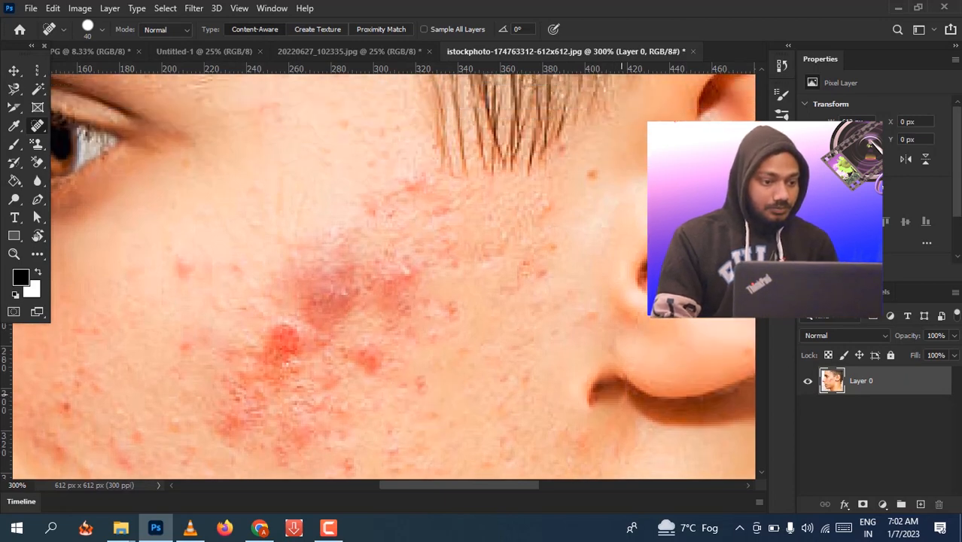
{"action": "scroll", "coordinate": [591, 385], "scroll_direction": "down", "scroll_amount": 3}
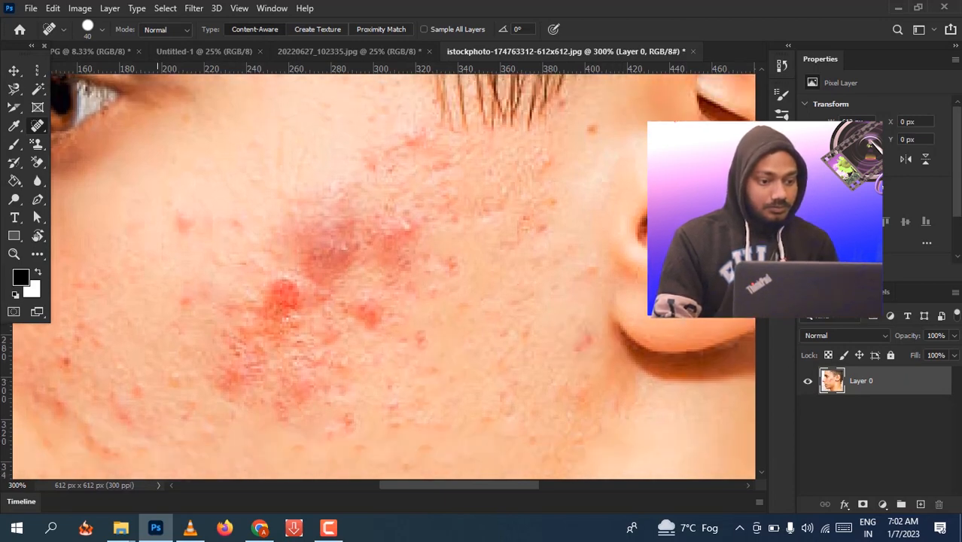
{"action": "left_click", "coordinate": [175, 257]}
{"action": "left_click", "coordinate": [179, 197]}
{"action": "left_click", "coordinate": [236, 170]}
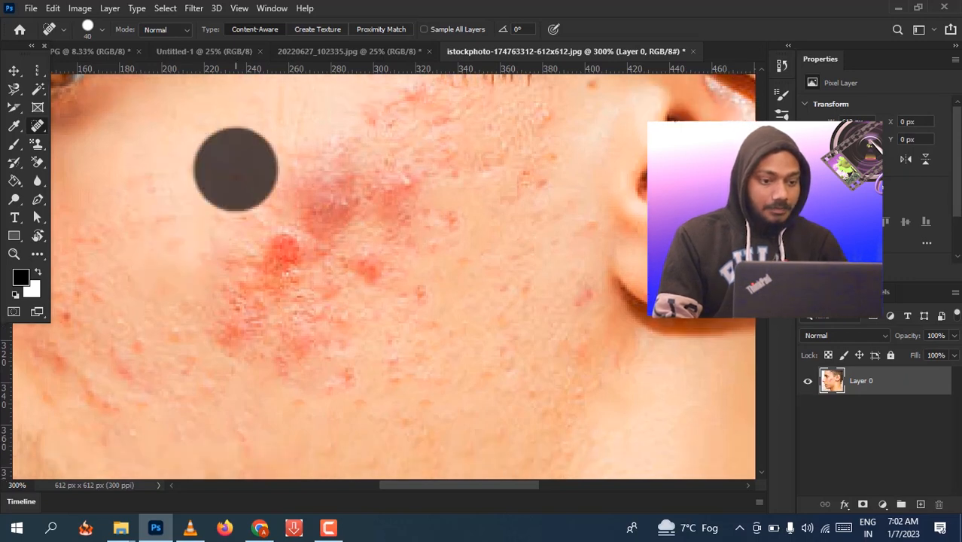
{"action": "left_click", "coordinate": [124, 345]}
{"action": "left_click", "coordinate": [108, 302]}
{"action": "left_click", "coordinate": [81, 348]}
{"action": "left_click", "coordinate": [119, 383]}
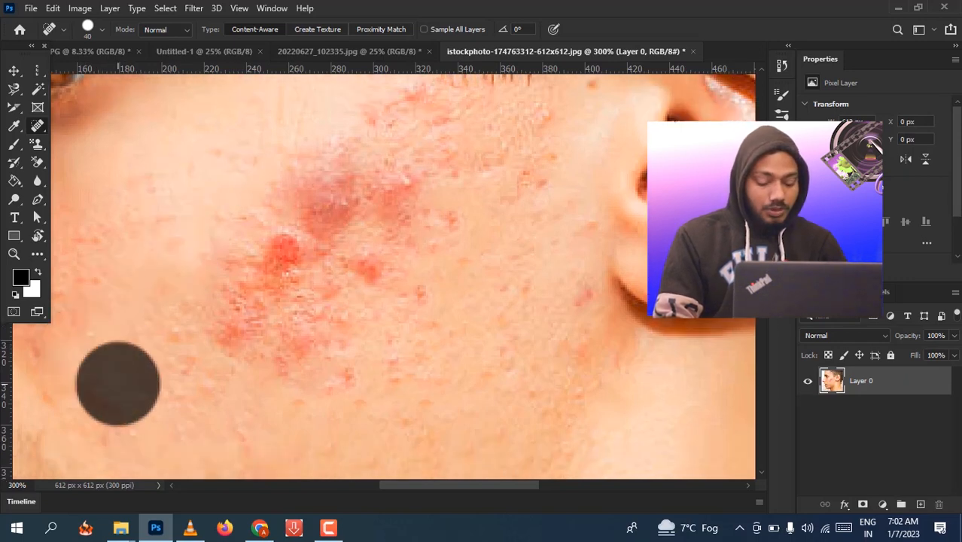
{"action": "left_click", "coordinate": [141, 367]}
{"action": "left_click", "coordinate": [181, 351]}
{"action": "scroll", "coordinate": [318, 302], "scroll_direction": "down", "scroll_amount": 1}
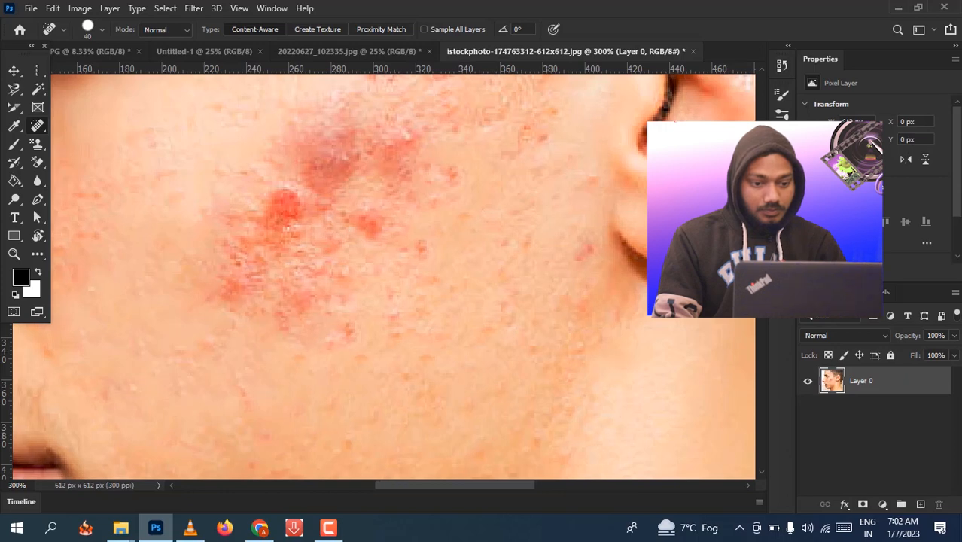
{"action": "scroll", "coordinate": [318, 302], "scroll_direction": "left", "scroll_amount": 6}
{"action": "left_click", "coordinate": [318, 303]}
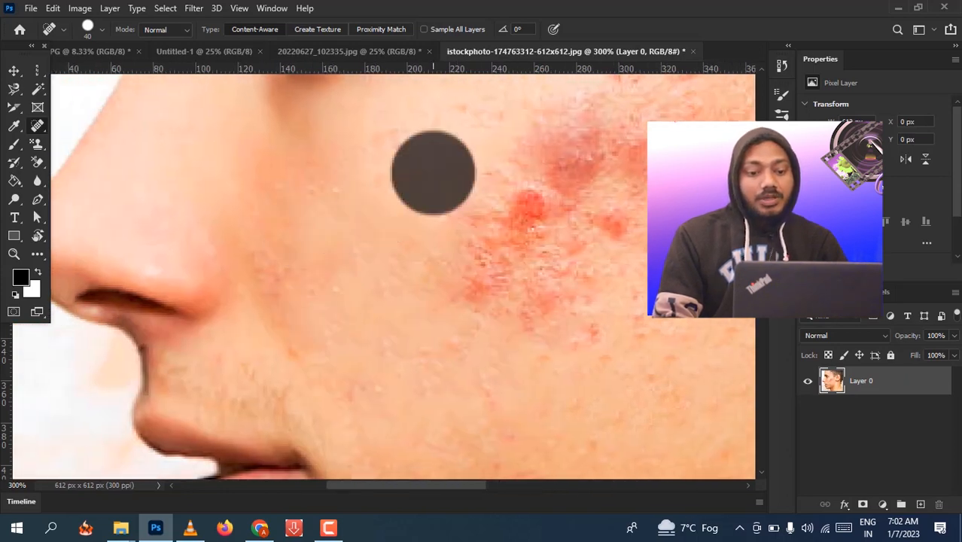
Spot-heal the dense red acne patch in the centre of the cheek and the marks just above it
{"action": "scroll", "coordinate": [432, 276], "scroll_direction": "up", "scroll_amount": 1}
{"action": "left_click", "coordinate": [519, 337]}
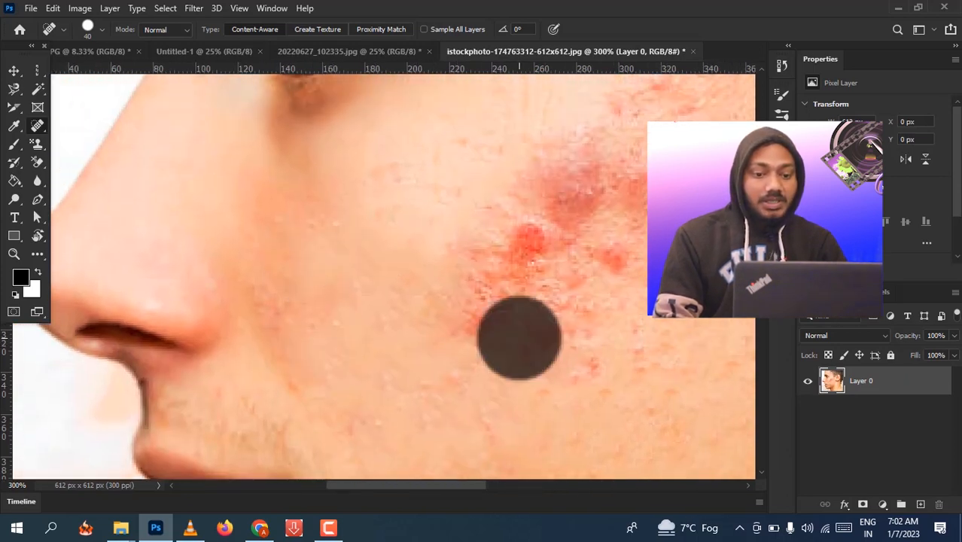
{"action": "left_click", "coordinate": [474, 315]}
{"action": "left_click", "coordinate": [489, 286]}
{"action": "left_click_drag", "start_coordinate": [517, 316], "coordinate": [527, 334]}
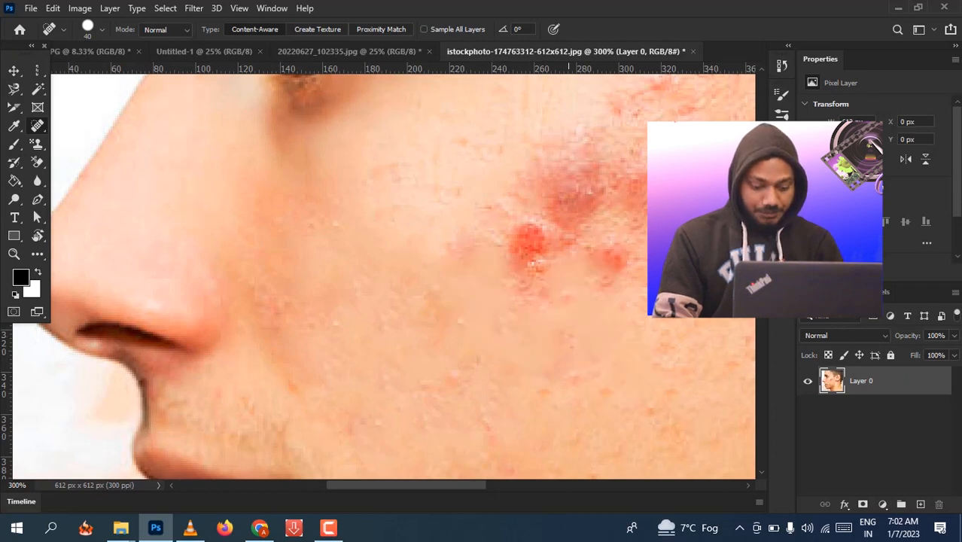
{"action": "left_click", "coordinate": [548, 254]}
{"action": "left_click", "coordinate": [553, 160]}
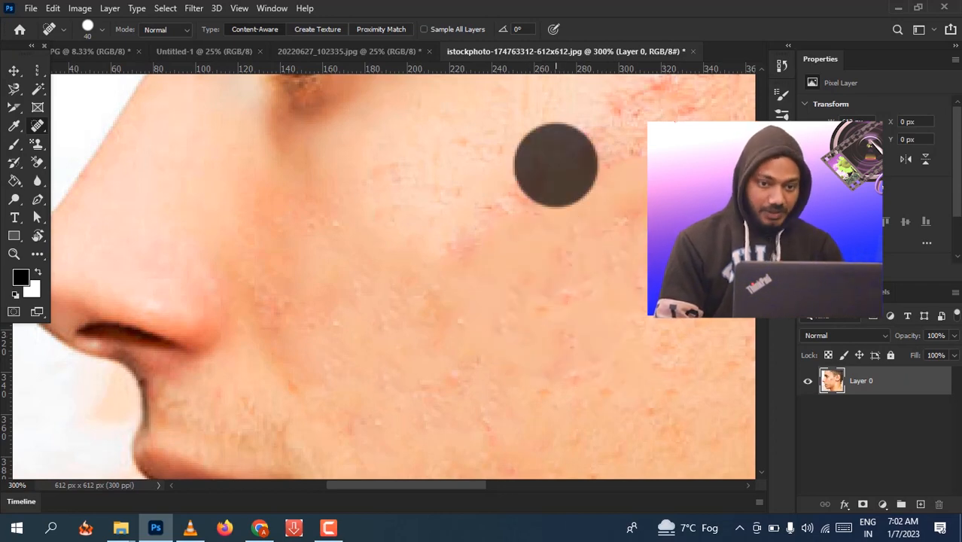
{"action": "left_click", "coordinate": [507, 191]}
Select the Healing Brush Tool and try it on the red acne patch in the middle of the cheek
{"action": "key", "text": "ctrl+minus"}
{"action": "key", "text": "ctrl+minus"}
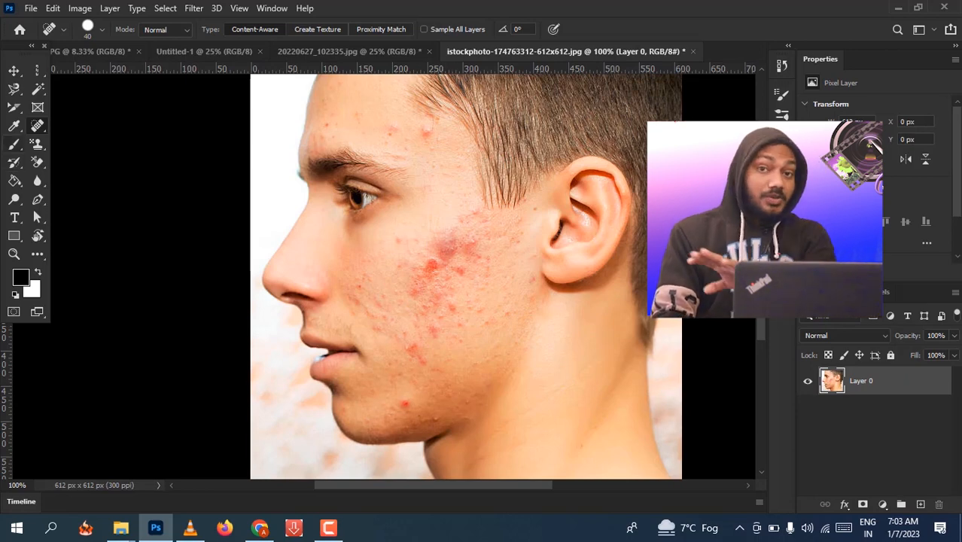
{"action": "right_click", "coordinate": [37, 125]}
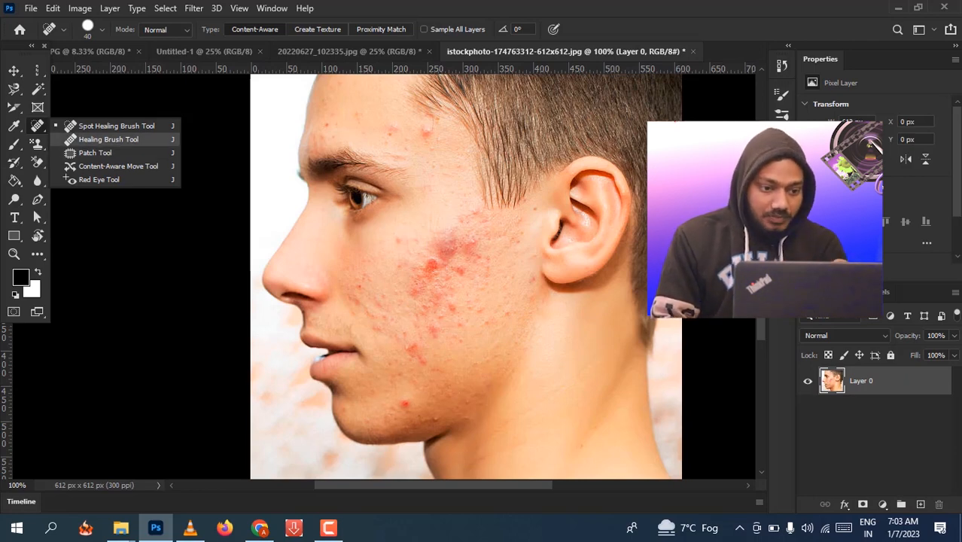
{"action": "left_click", "coordinate": [108, 139]}
{"action": "left_click", "coordinate": [451, 256]}
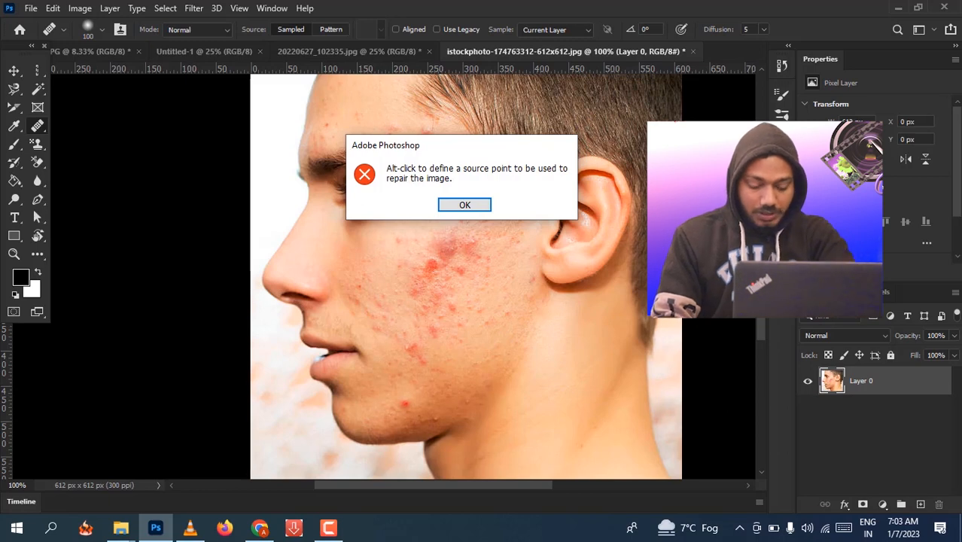
{"action": "left_click", "coordinate": [464, 204]}
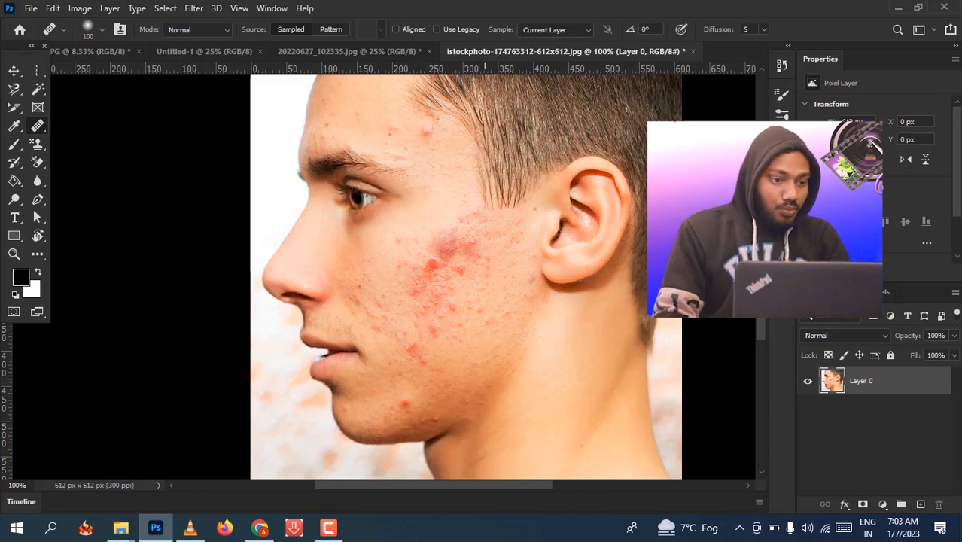
Reduce the Healing Brush size to 60
{"action": "key", "text": "ctrl+plus"}
{"action": "key", "text": "ctrl+plus"}
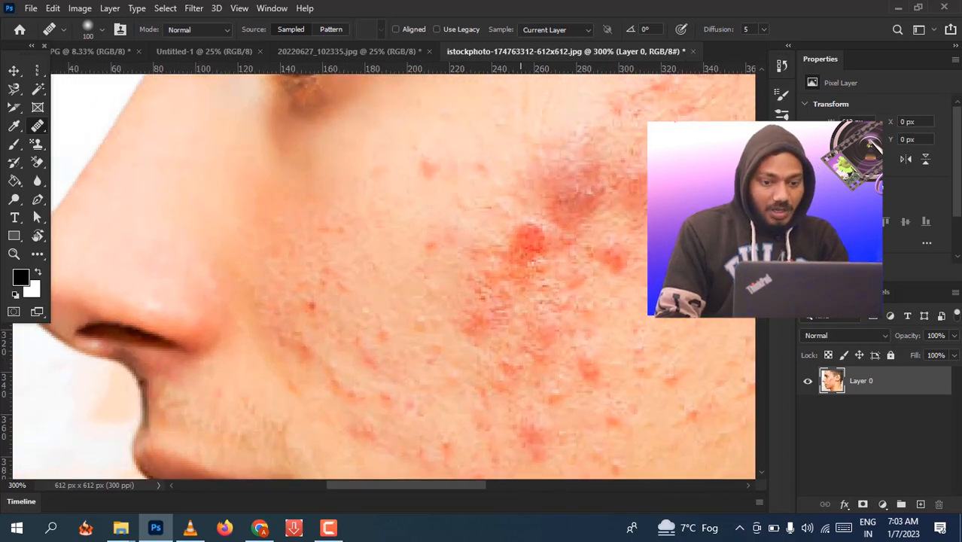
{"action": "left_click_drag", "start_coordinate": [520, 264], "coordinate": [275, 150]}
{"action": "left_click_drag", "start_coordinate": [502, 263], "coordinate": [437, 226]}
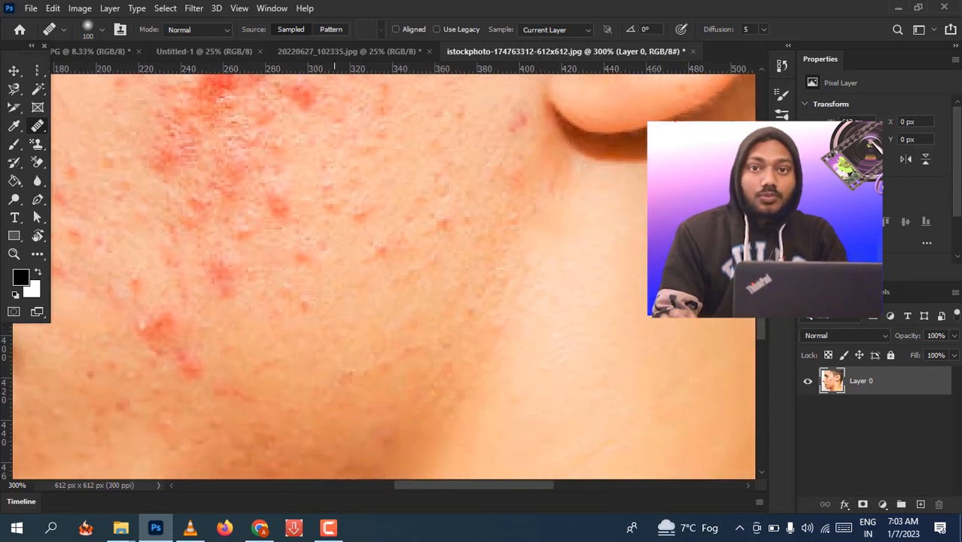
{"action": "left_click", "coordinate": [497, 451]}
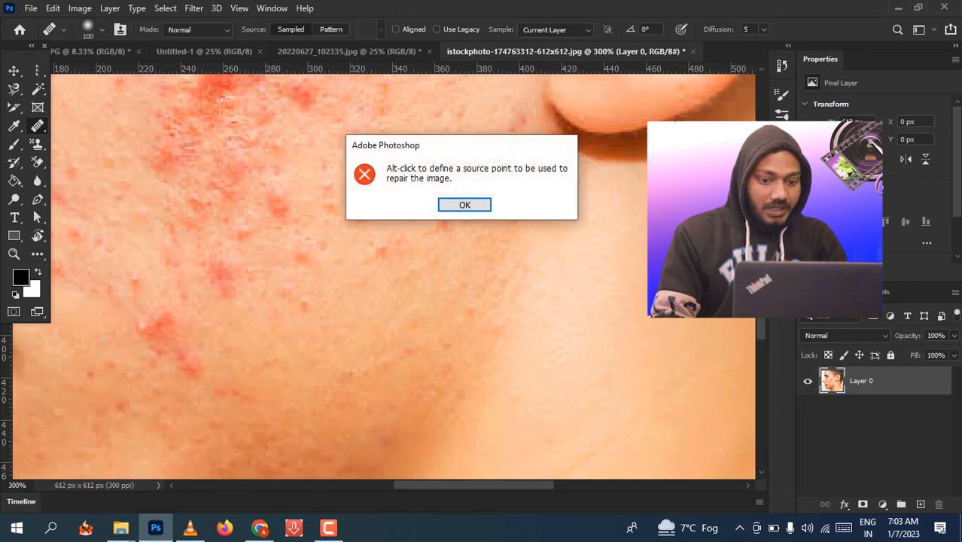
{"action": "key", "text": "Return"}
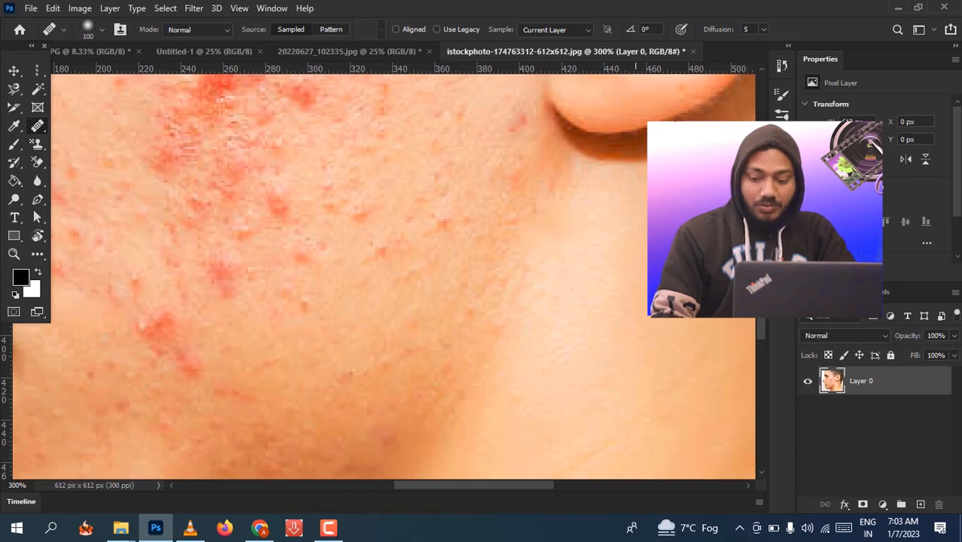
{"action": "key", "text": "bracketleft"}
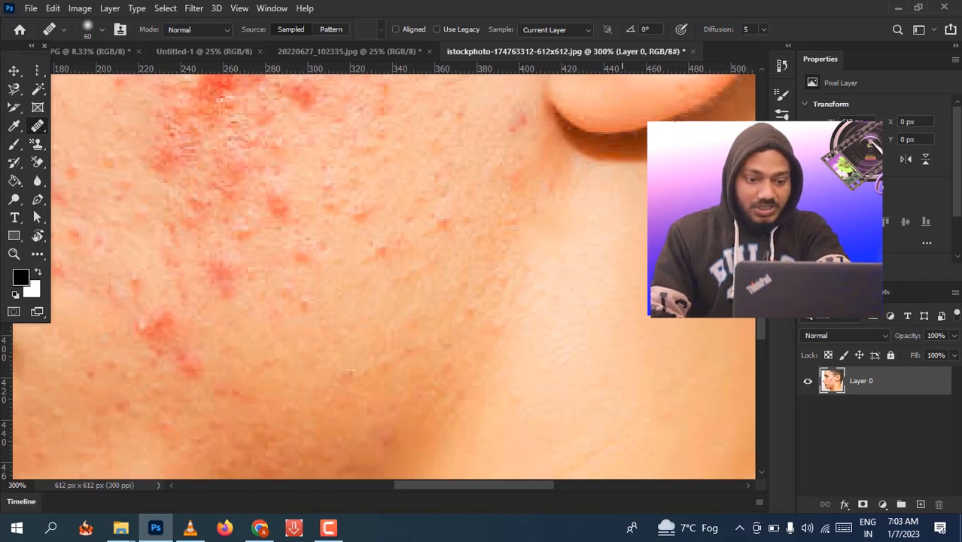
Heal the red spots from the middle of the lower cheek down to the mouth corner, using clean neck skin as source
{"action": "left_click", "coordinate": [283, 213]}
{"action": "left_click", "coordinate": [240, 214]}
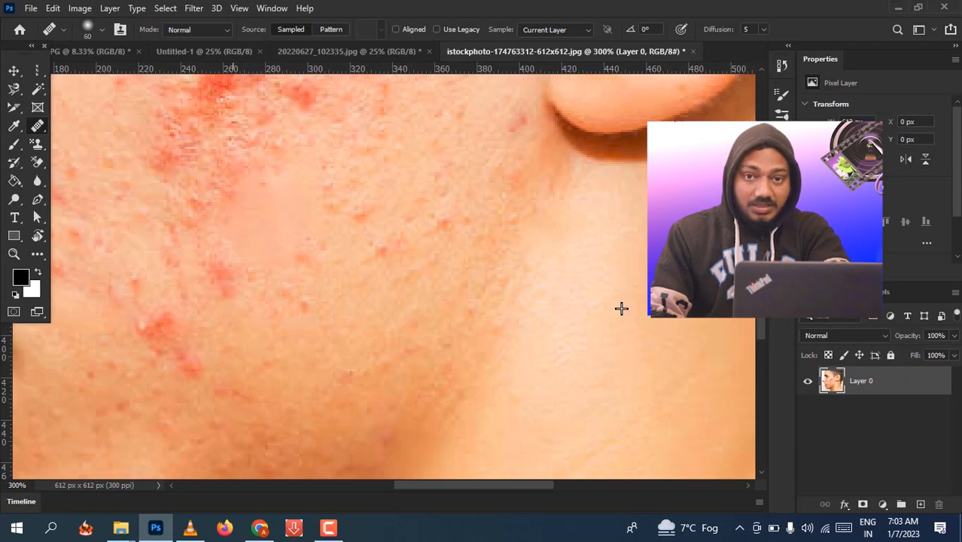
{"action": "left_click", "coordinate": [232, 241]}
{"action": "left_click", "coordinate": [233, 241]}
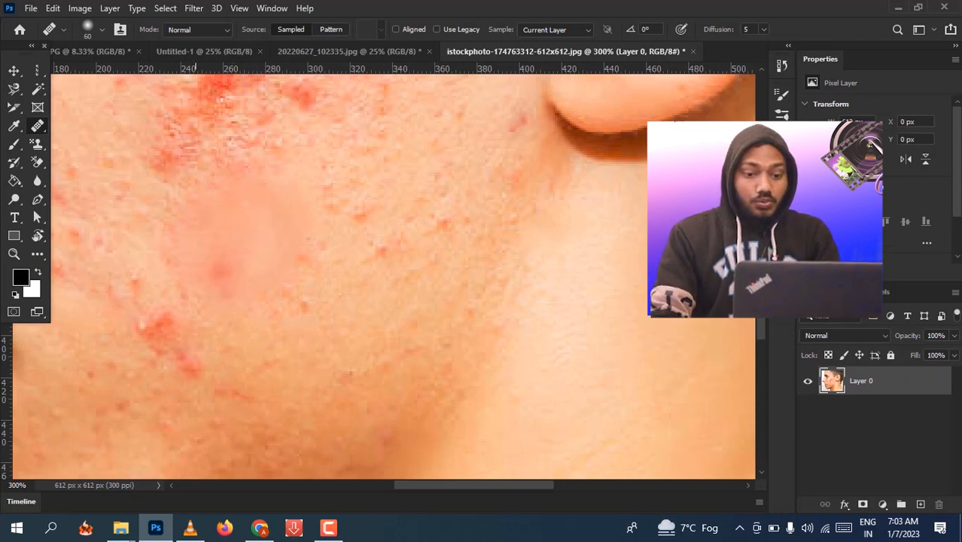
{"action": "left_click", "coordinate": [219, 272]}
{"action": "left_click", "coordinate": [164, 325]}
{"action": "left_click", "coordinate": [180, 285]}
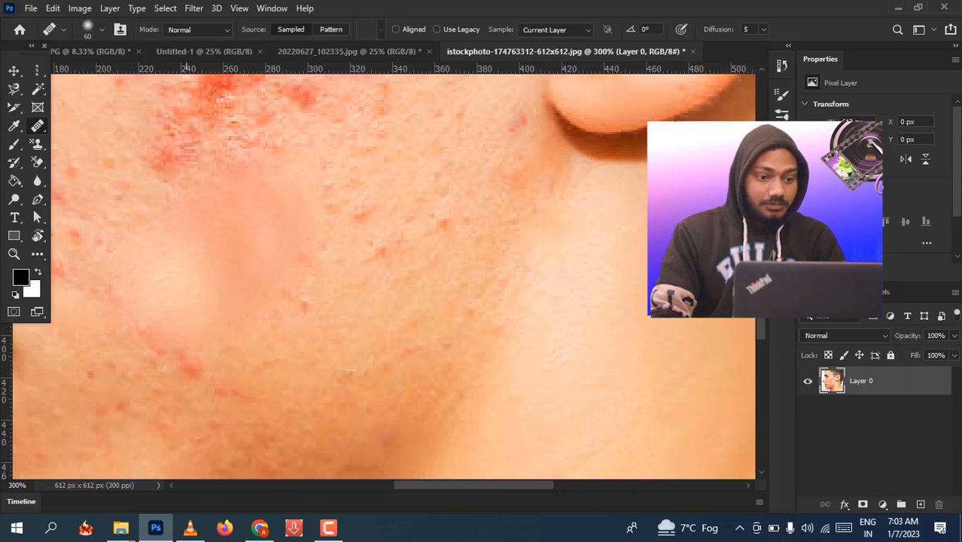
{"action": "left_click", "coordinate": [166, 363]}
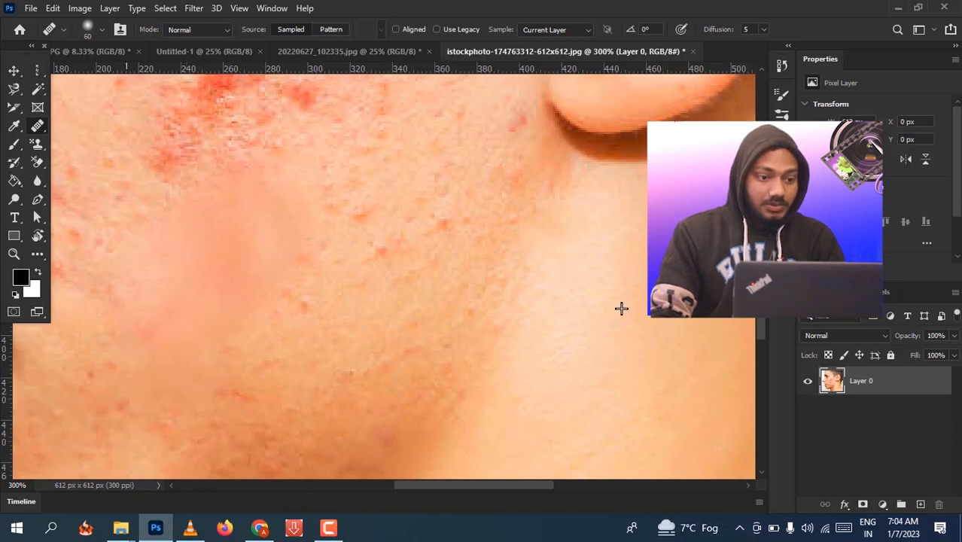
Heal the dense red patch in the centre of the cheek and the small marks towards the jaw
{"action": "left_click", "coordinate": [100, 203]}
{"action": "left_click", "coordinate": [171, 140]}
{"action": "left_click", "coordinate": [229, 113]}
{"action": "left_click", "coordinate": [324, 131]}
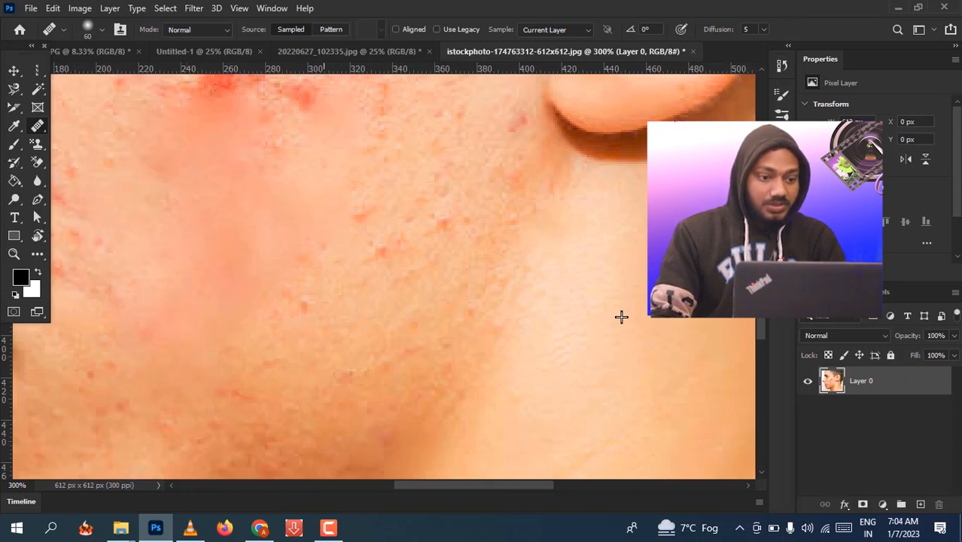
{"action": "left_click", "coordinate": [309, 228]}
{"action": "left_click", "coordinate": [395, 234]}
Heal the bright red spots and the purplish acne patch on the upper cheek in front of the ear
{"action": "scroll", "coordinate": [621, 399], "scroll_direction": "up", "scroll_amount": 3}
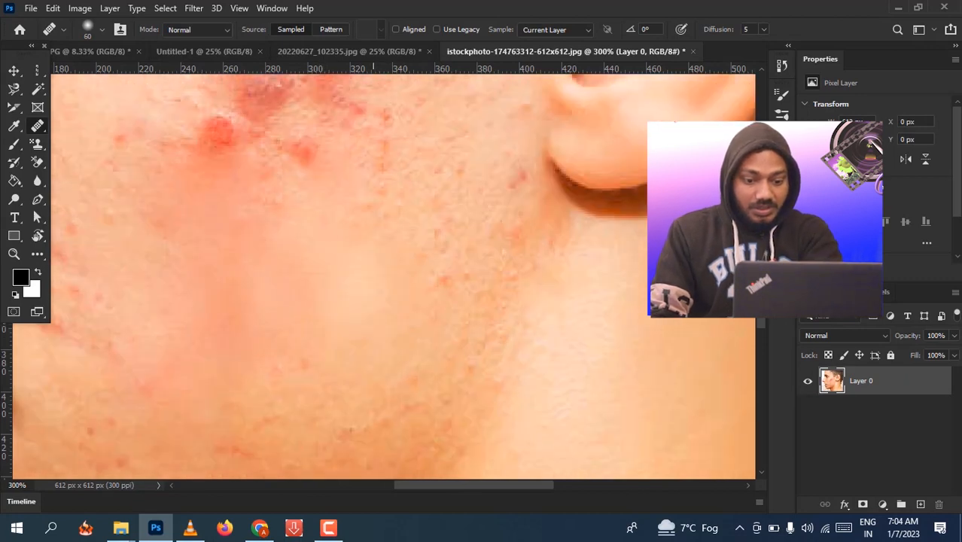
{"action": "left_click", "coordinate": [223, 167]}
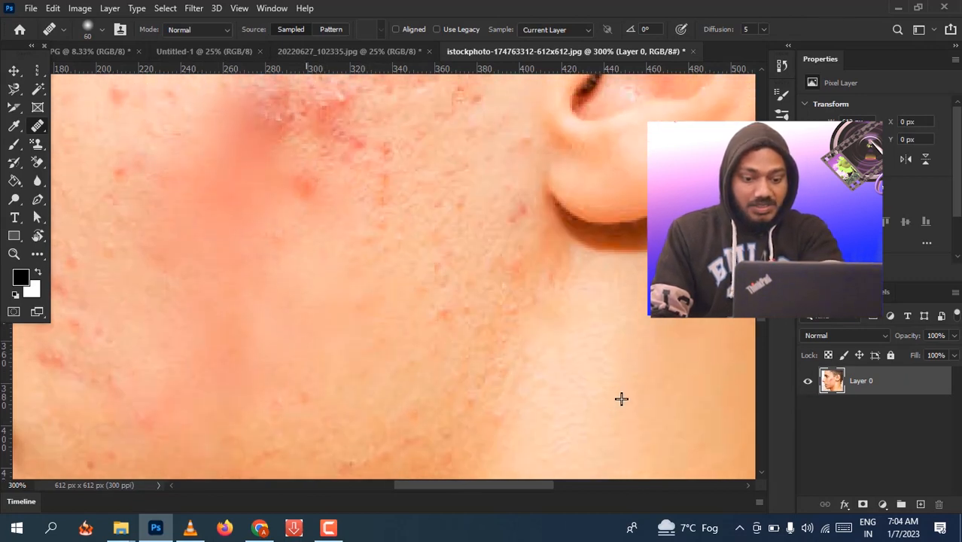
{"action": "left_click", "coordinate": [346, 138]}
{"action": "left_click", "coordinate": [259, 135]}
{"action": "left_click", "coordinate": [371, 172]}
{"action": "left_click", "coordinate": [351, 143]}
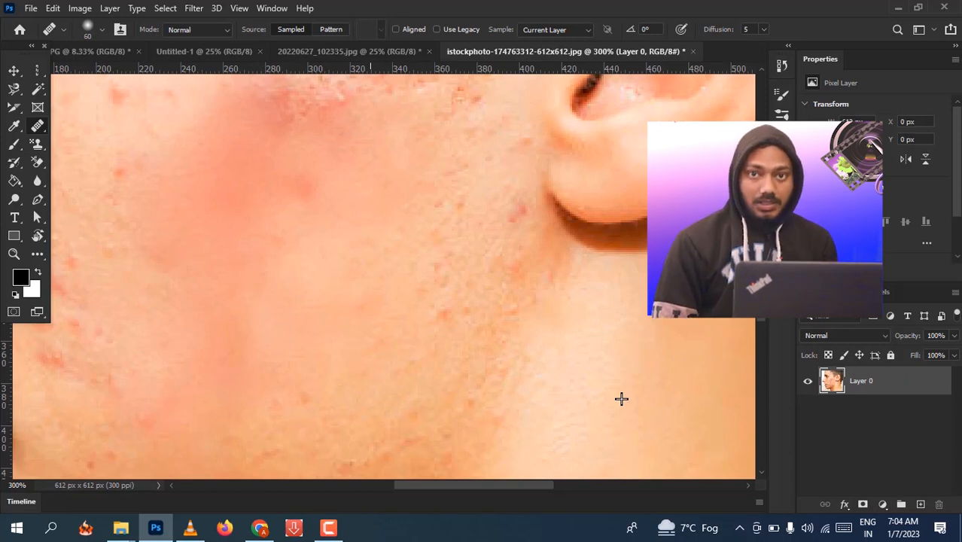
{"action": "left_click", "coordinate": [370, 149]}
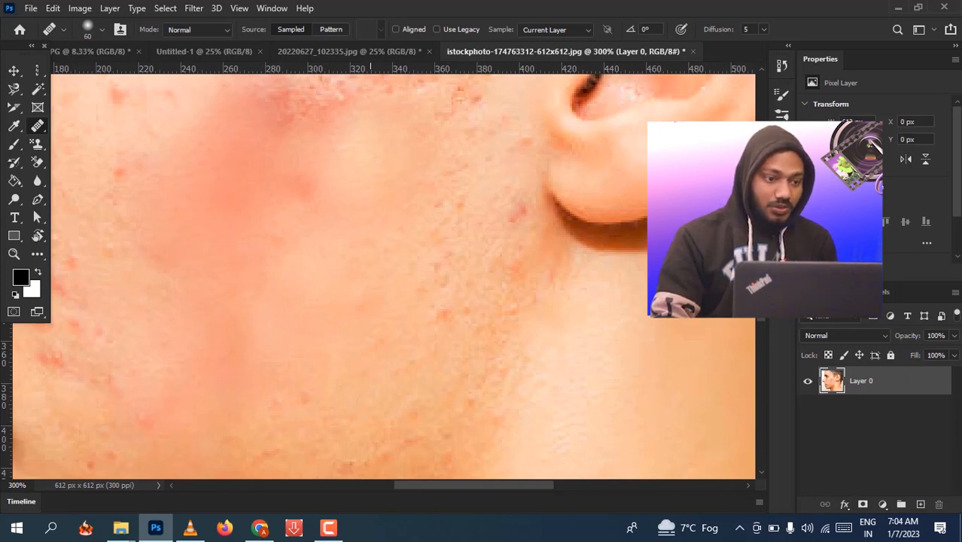
{"action": "scroll", "coordinate": [368, 277], "scroll_direction": "up", "scroll_amount": 3}
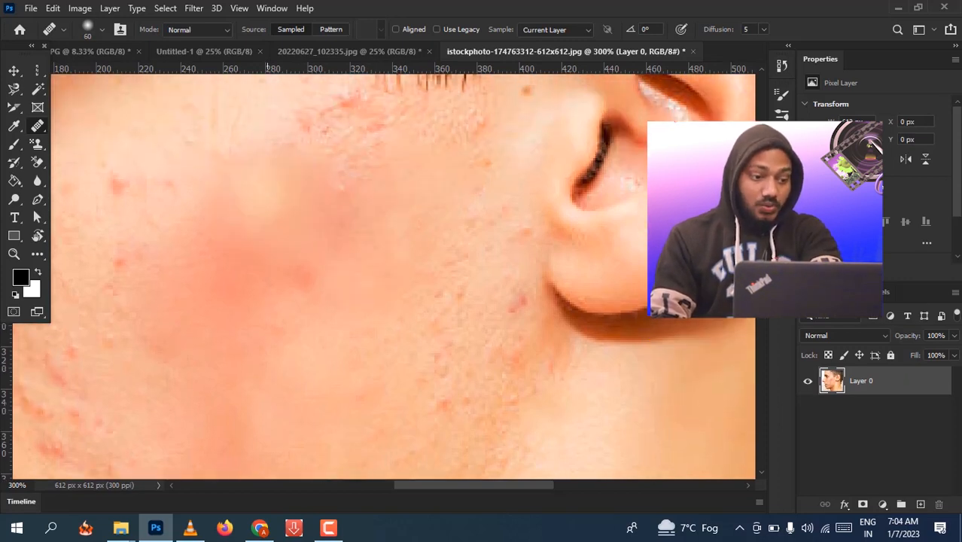
Heal the marks on the front of the cheek and the blemishes along the lower cheek and jawline
{"action": "left_click", "coordinate": [139, 186]}
{"action": "left_click", "coordinate": [139, 253]}
{"action": "scroll", "coordinate": [262, 282], "scroll_direction": "down", "scroll_amount": 4}
{"action": "scroll", "coordinate": [621, 309], "scroll_direction": "down", "scroll_amount": 2}
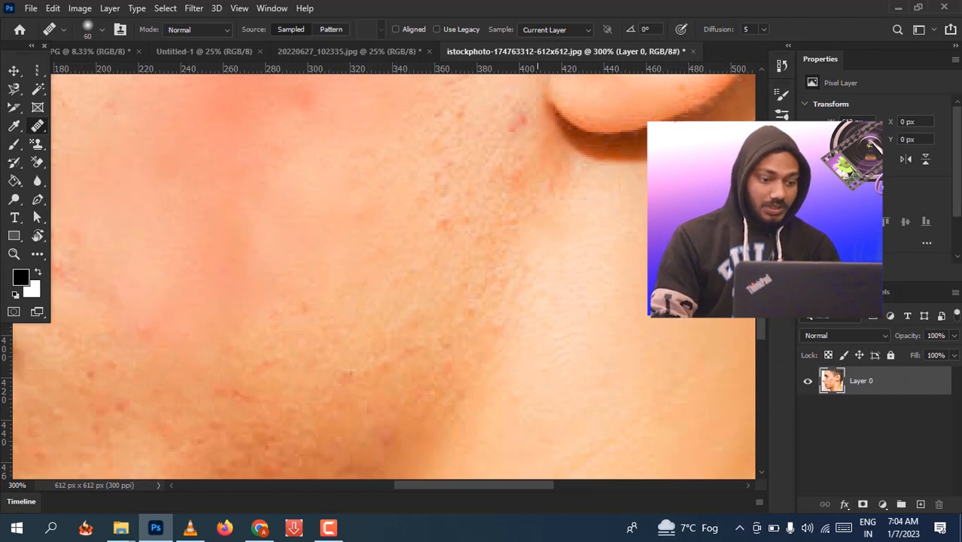
{"action": "scroll", "coordinate": [621, 308], "scroll_direction": "down", "scroll_amount": 2}
{"action": "left_click", "coordinate": [138, 415]}
{"action": "left_click", "coordinate": [322, 419]}
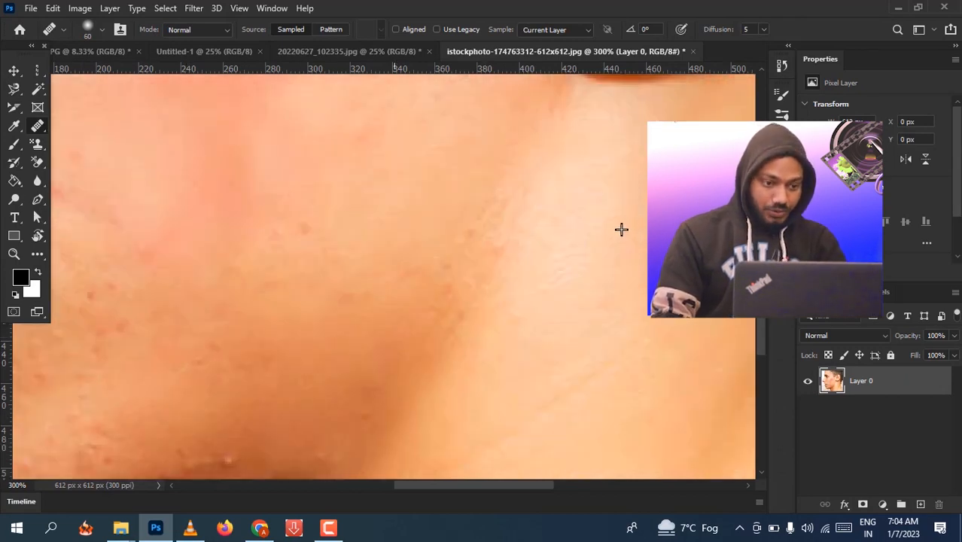
{"action": "left_click", "coordinate": [421, 316]}
Undo the latest healing strokes and close the portrait without saving its changes
{"action": "key", "text": "ctrl+z"}
{"action": "key", "text": "ctrl+z"}
{"action": "key", "text": "ctrl+z"}
{"action": "key", "text": "ctrl+z"}
{"action": "key", "text": "ctrl+z"}
{"action": "key", "text": "ctrl+z"}
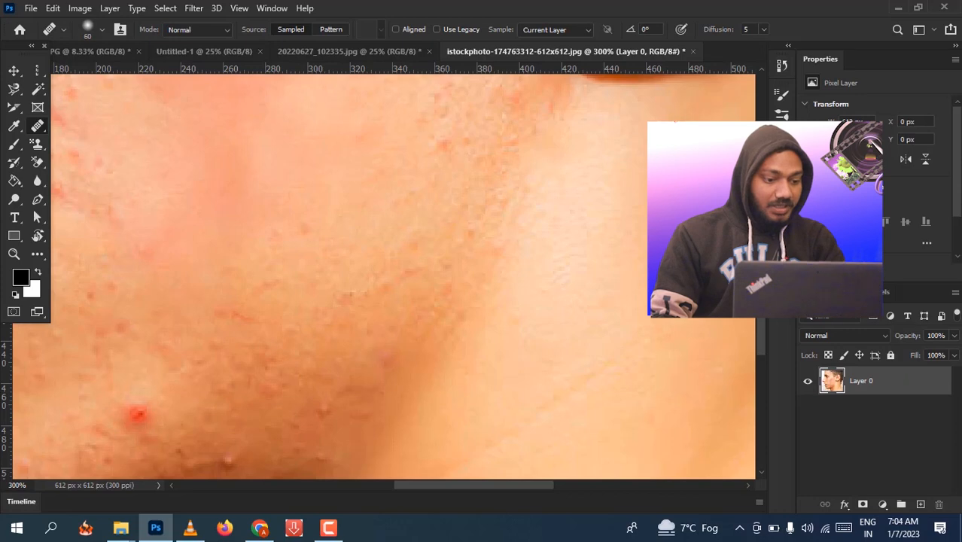
{"action": "left_click", "coordinate": [692, 51]}
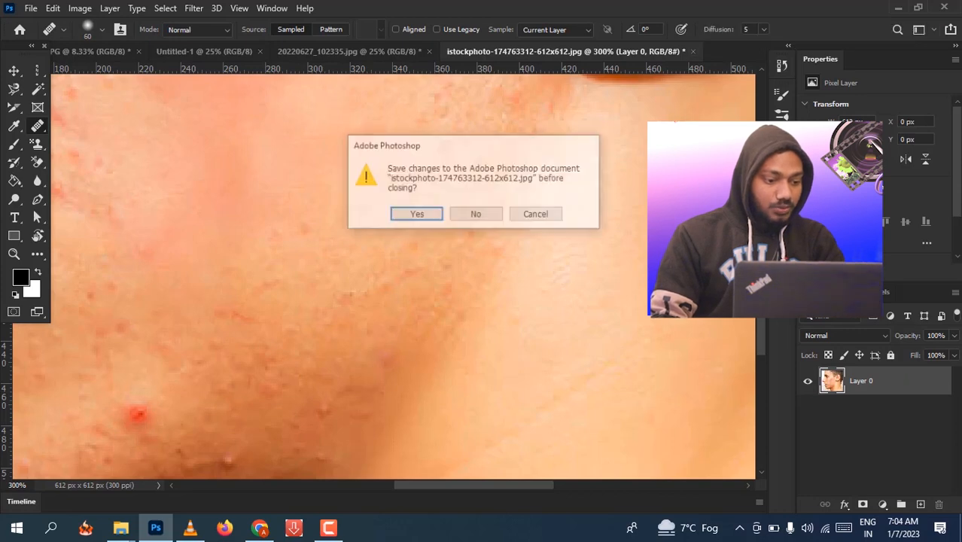
{"action": "left_click", "coordinate": [476, 214]}
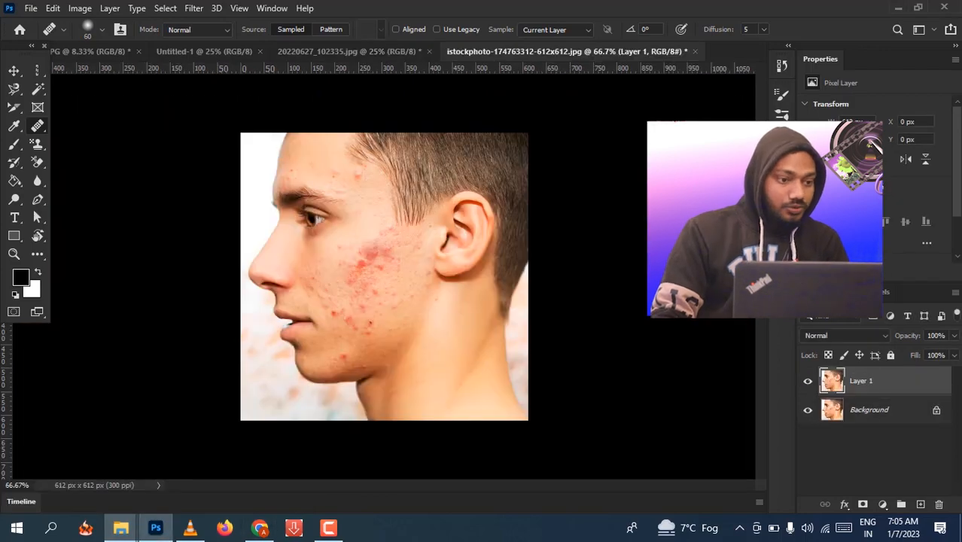
Switch from the Healing Brush to the Patch Tool
{"action": "key", "text": "ctrl+plus"}
{"action": "key", "text": "ctrl+plus"}
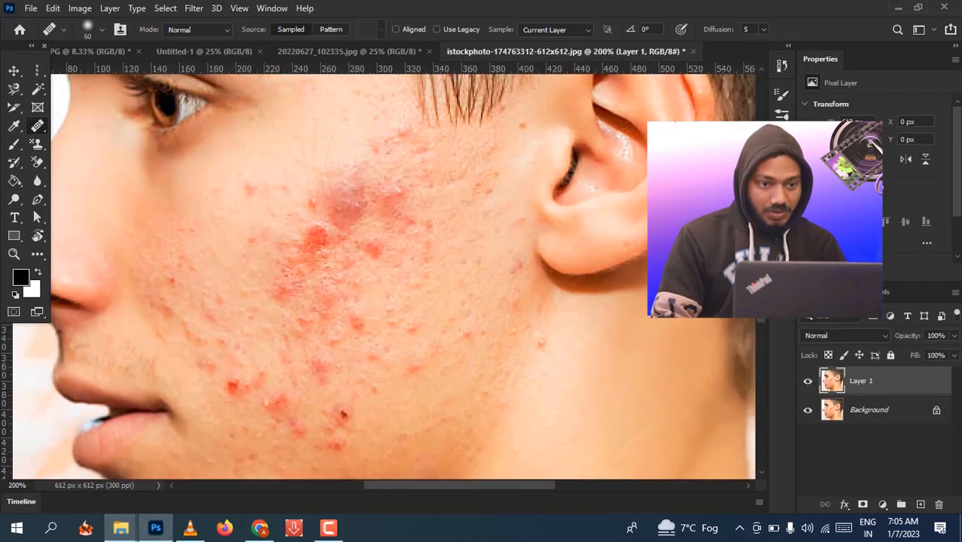
{"action": "right_click", "coordinate": [38, 125]}
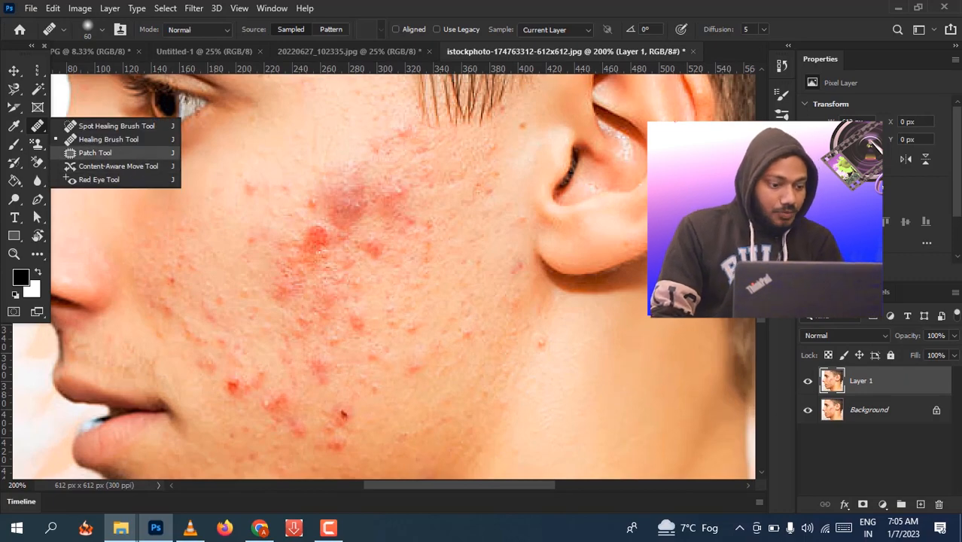
{"action": "left_click", "coordinate": [95, 152]}
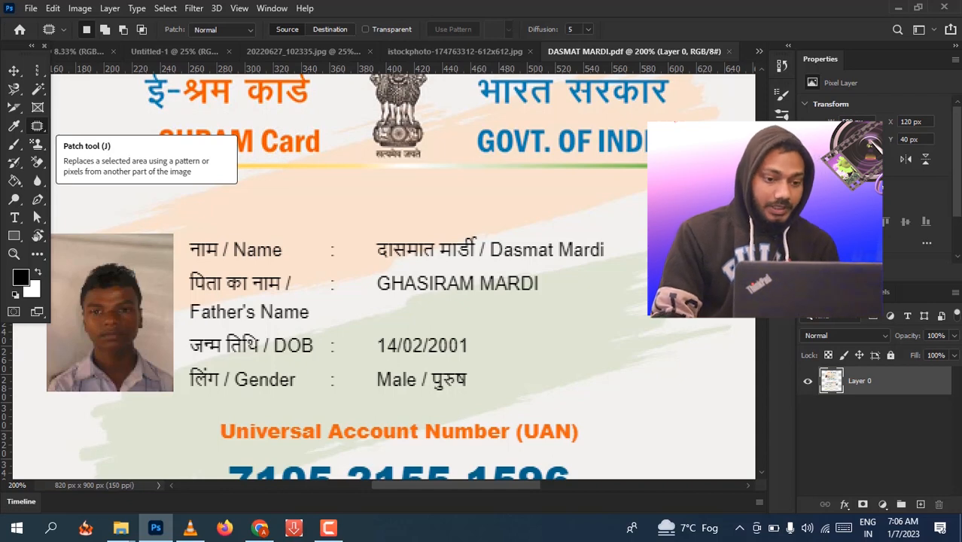
{"action": "right_click", "coordinate": [37, 125]}
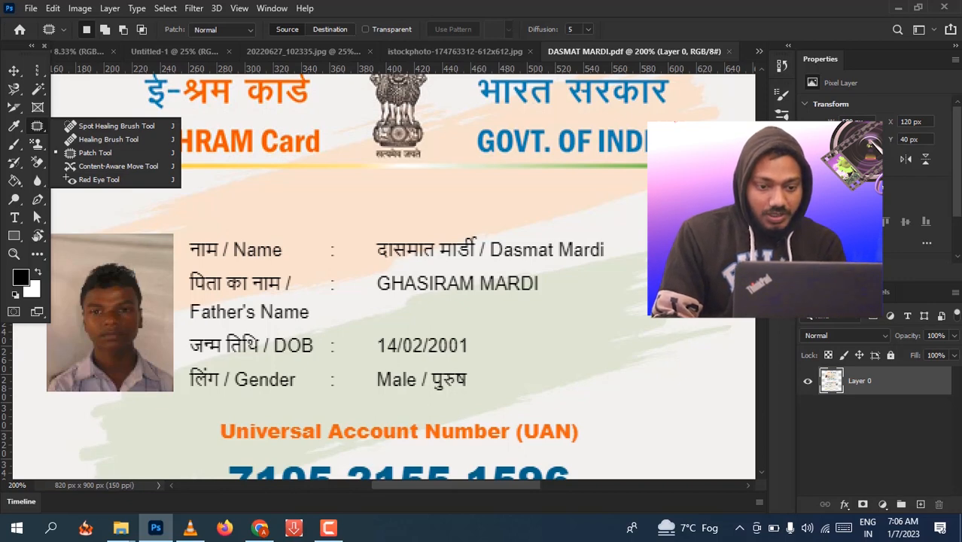
{"action": "key", "text": "Escape"}
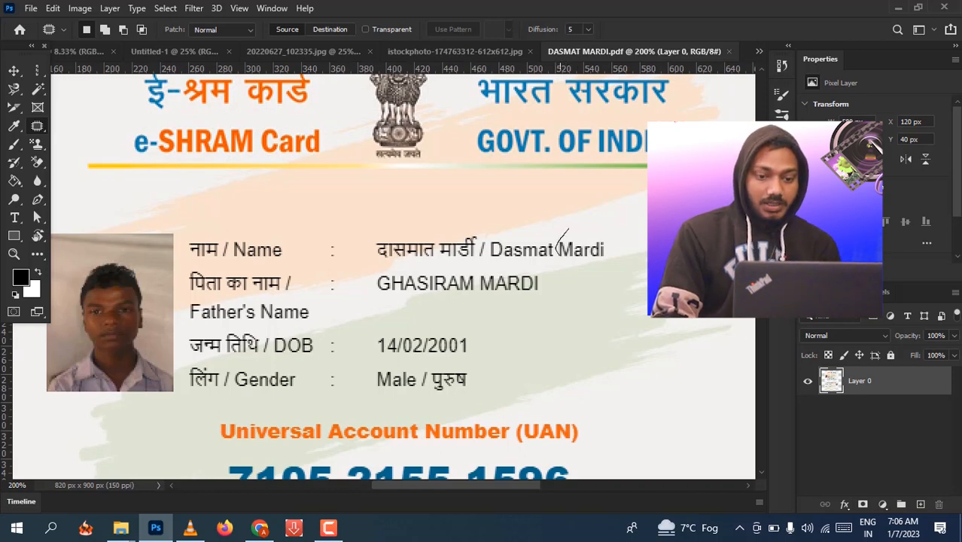
Patch over the surname in the card's Name field with the blank background beside it, and clear the selection
{"action": "mouse_move", "coordinate": [558, 255]}
{"action": "left_mouse_down"}
{"action": "mouse_move", "coordinate": [611, 260]}
{"action": "mouse_move", "coordinate": [616, 231]}
{"action": "mouse_move", "coordinate": [568, 228]}
{"action": "left_mouse_up"}
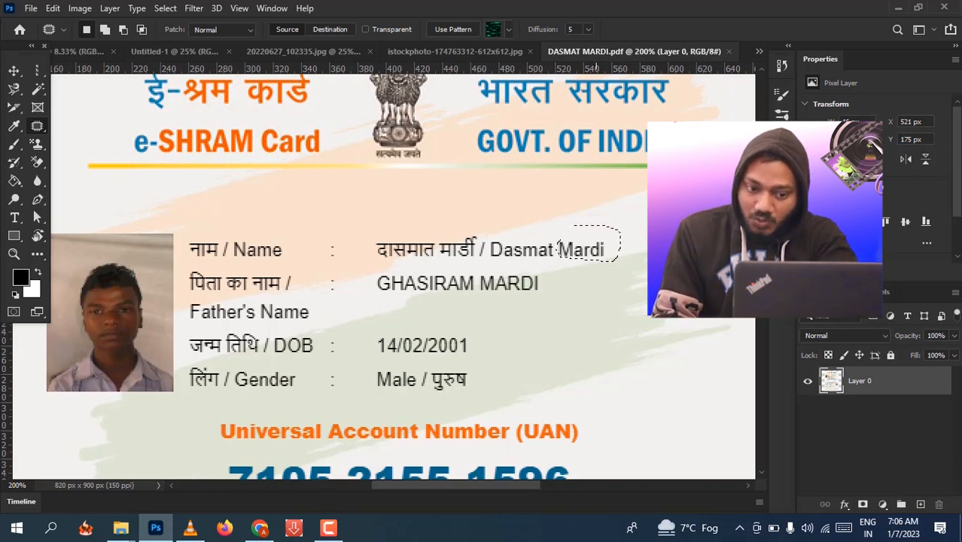
{"action": "left_click_drag", "start_coordinate": [596, 244], "coordinate": [696, 237]}
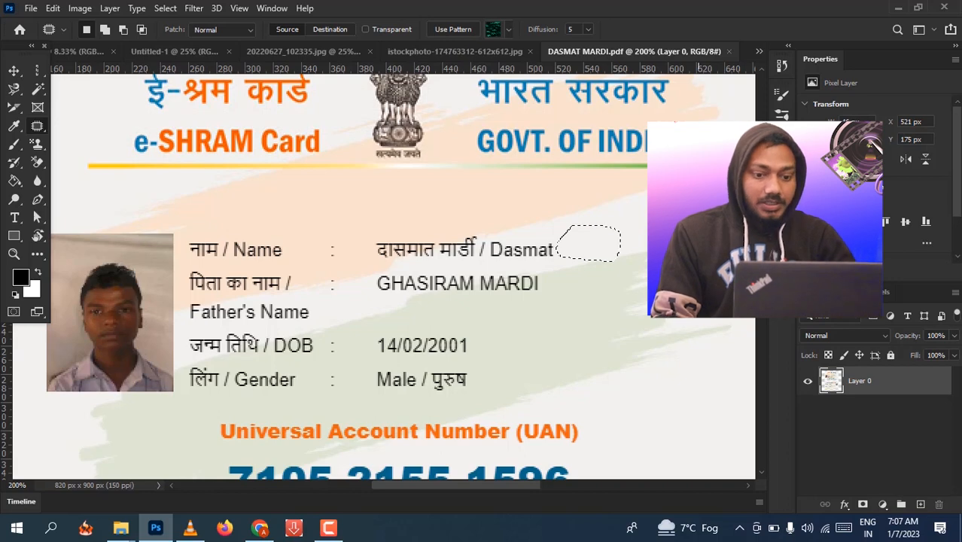
{"action": "key", "text": "ctrl+d"}
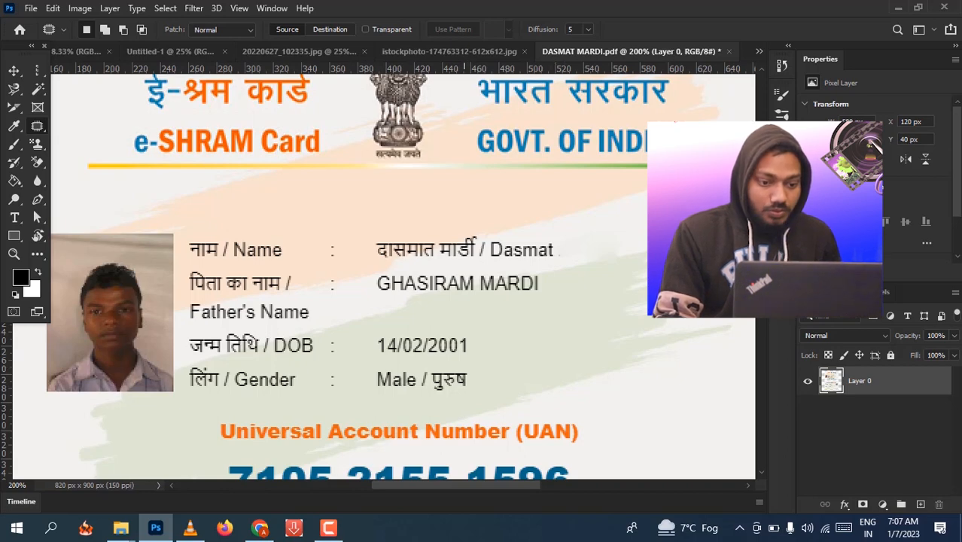
Outline the first name in the card's Father's Name field and patch it over with clean background
{"action": "mouse_move", "coordinate": [476, 269]}
{"action": "left_mouse_down"}
{"action": "mouse_move", "coordinate": [410, 265]}
{"action": "mouse_move", "coordinate": [363, 276]}
{"action": "mouse_move", "coordinate": [434, 307]}
{"action": "mouse_move", "coordinate": [476, 295]}
{"action": "left_mouse_up"}
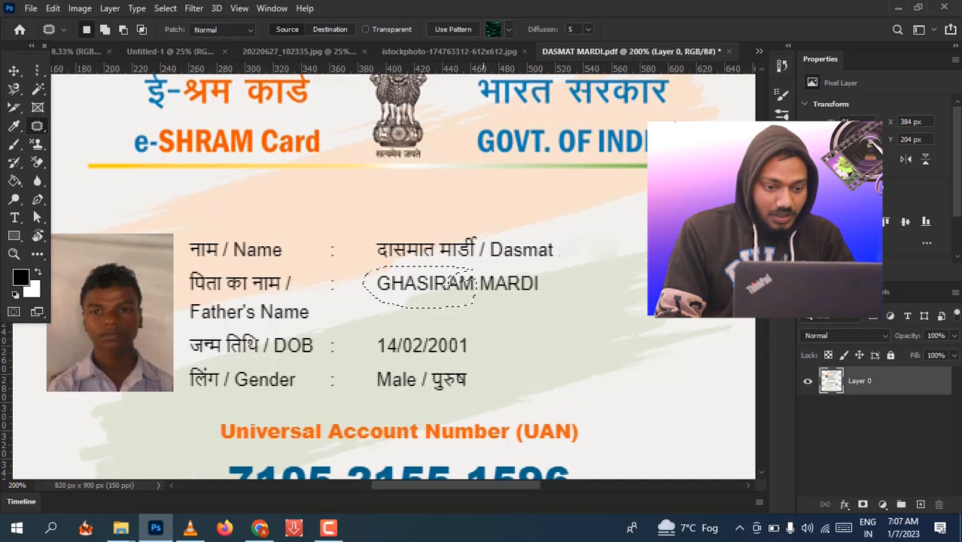
{"action": "key", "text": "ctrl+d"}
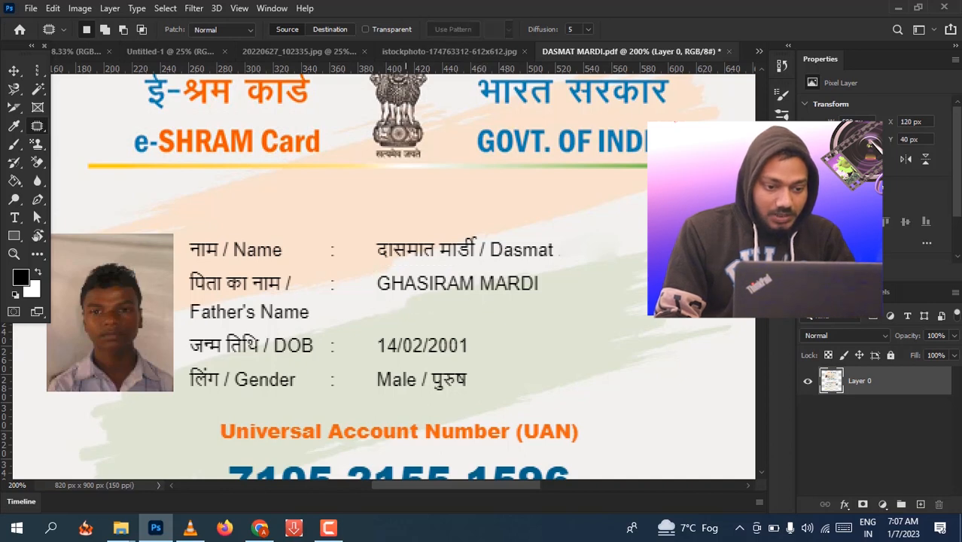
{"action": "mouse_move", "coordinate": [404, 264]}
{"action": "left_mouse_down"}
{"action": "mouse_move", "coordinate": [384, 297]}
{"action": "mouse_move", "coordinate": [462, 301]}
{"action": "mouse_move", "coordinate": [478, 273]}
{"action": "mouse_move", "coordinate": [427, 284]}
{"action": "mouse_move", "coordinate": [488, 314]}
{"action": "mouse_move", "coordinate": [554, 321]}
{"action": "mouse_move", "coordinate": [625, 289]}
{"action": "mouse_move", "coordinate": [530, 355]}
{"action": "mouse_move", "coordinate": [509, 339]}
{"action": "left_mouse_up"}
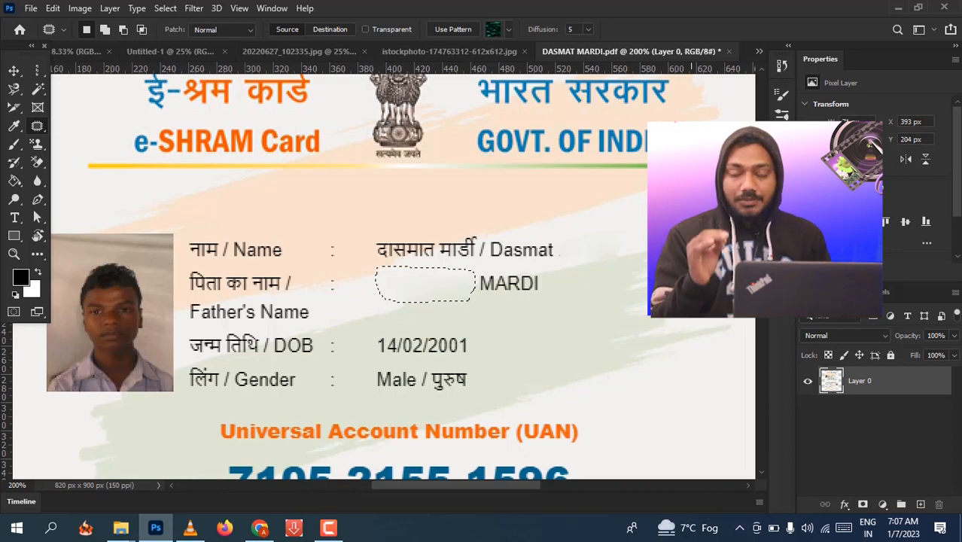
Clear the selection on the card and switch to the istockphoto portrait document, bringing the lower cheek and jaw into view
{"action": "key", "text": "ctrl+d"}
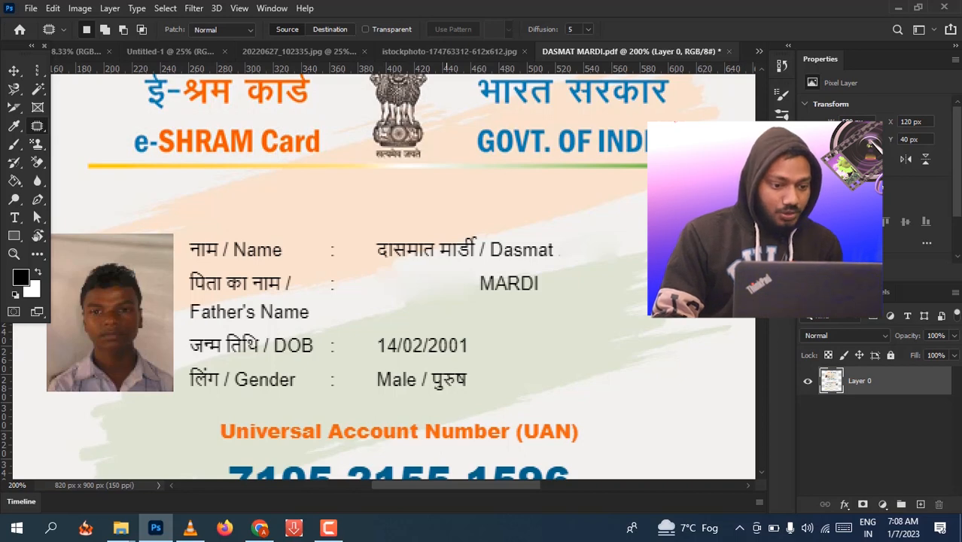
{"action": "left_click", "coordinate": [448, 51]}
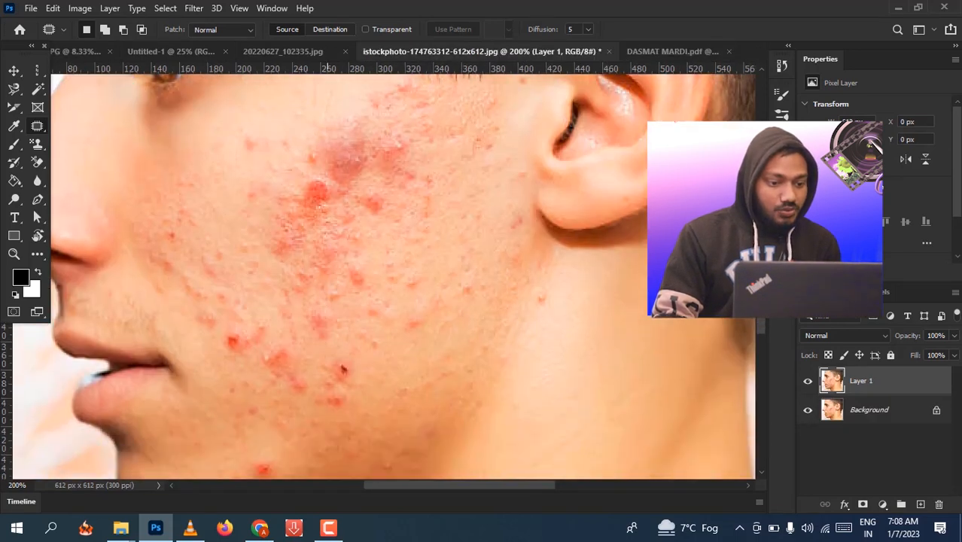
{"action": "scroll", "coordinate": [329, 271], "scroll_direction": "down", "scroll_amount": 3}
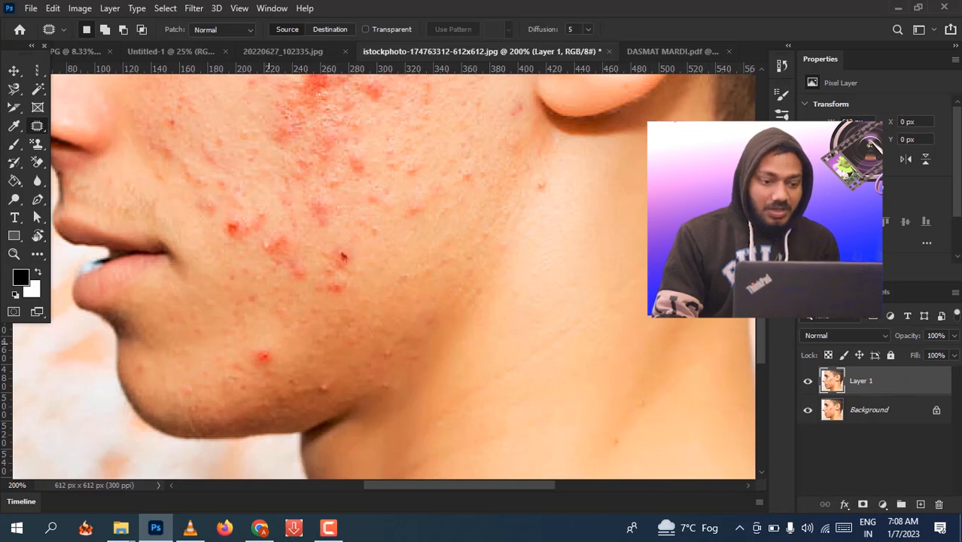
Patch the red pimples on the lower jaw and beside the mouth with clean neck skin, clearing the selection after each
{"action": "mouse_move", "coordinate": [269, 338]}
{"action": "left_mouse_down"}
{"action": "mouse_move", "coordinate": [252, 359]}
{"action": "mouse_move", "coordinate": [285, 364]}
{"action": "mouse_move", "coordinate": [281, 340]}
{"action": "mouse_move", "coordinate": [265, 340]}
{"action": "mouse_move", "coordinate": [268, 352]}
{"action": "mouse_move", "coordinate": [332, 336]}
{"action": "mouse_move", "coordinate": [558, 270]}
{"action": "mouse_move", "coordinate": [607, 245]}
{"action": "mouse_move", "coordinate": [556, 251]}
{"action": "mouse_move", "coordinate": [589, 245]}
{"action": "left_mouse_up"}
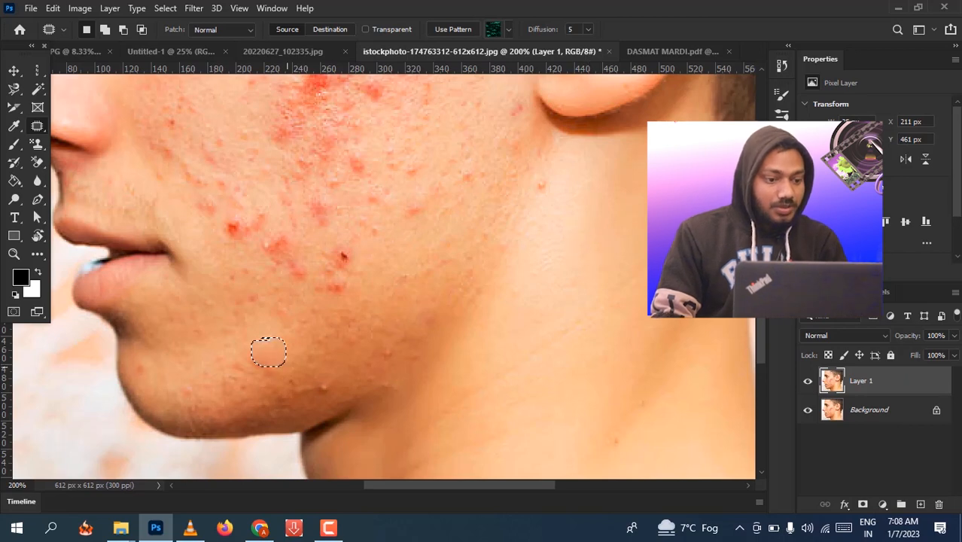
{"action": "key", "text": "ctrl+d"}
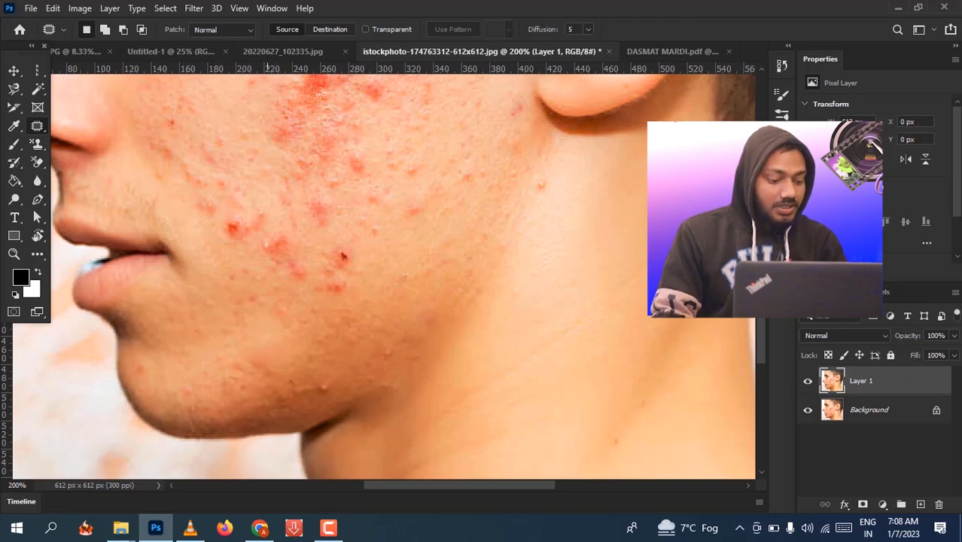
{"action": "mouse_move", "coordinate": [238, 195]}
{"action": "left_mouse_down"}
{"action": "mouse_move", "coordinate": [227, 226]}
{"action": "mouse_move", "coordinate": [243, 238]}
{"action": "mouse_move", "coordinate": [273, 217]}
{"action": "mouse_move", "coordinate": [241, 195]}
{"action": "mouse_move", "coordinate": [507, 238]}
{"action": "mouse_move", "coordinate": [632, 245]}
{"action": "mouse_move", "coordinate": [604, 248]}
{"action": "left_mouse_up"}
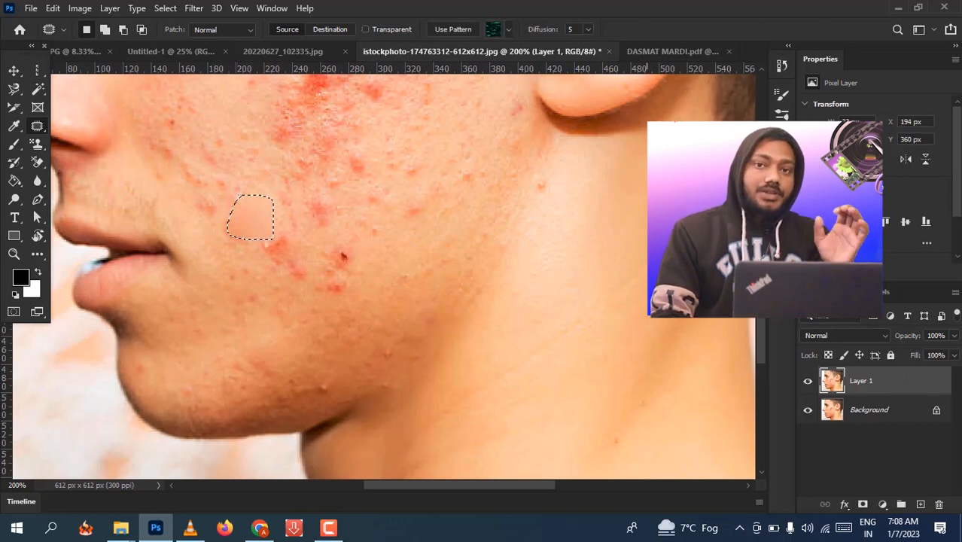
{"action": "key", "text": "ctrl+d"}
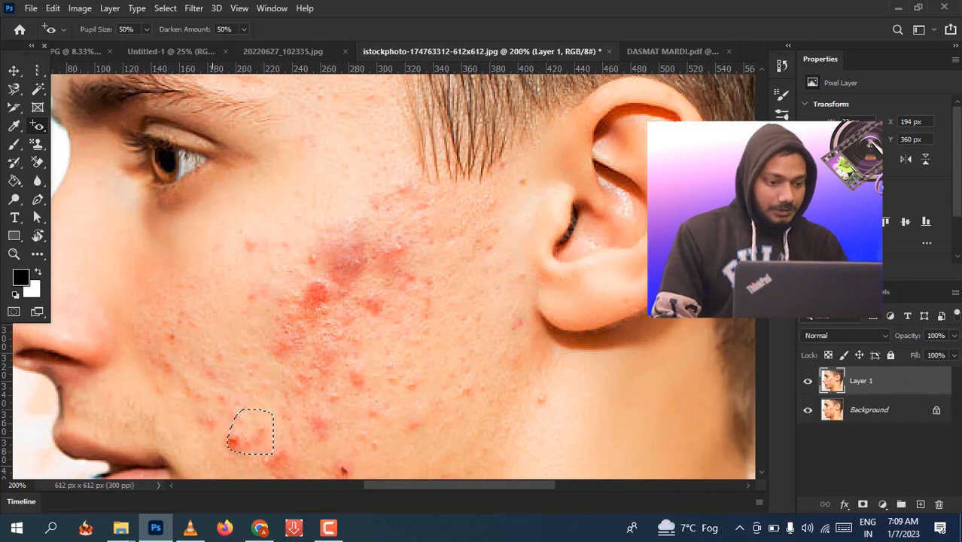
Switch to the Brush tool, clear the leftover selection, and enlarge the brush to size 40 over the hair
{"action": "key", "text": "b"}
{"action": "scroll", "coordinate": [409, 277], "scroll_direction": "up", "scroll_amount": 3}
{"action": "scroll", "coordinate": [409, 276], "scroll_direction": "down", "scroll_amount": 4}
{"action": "key", "text": "ctrl+d"}
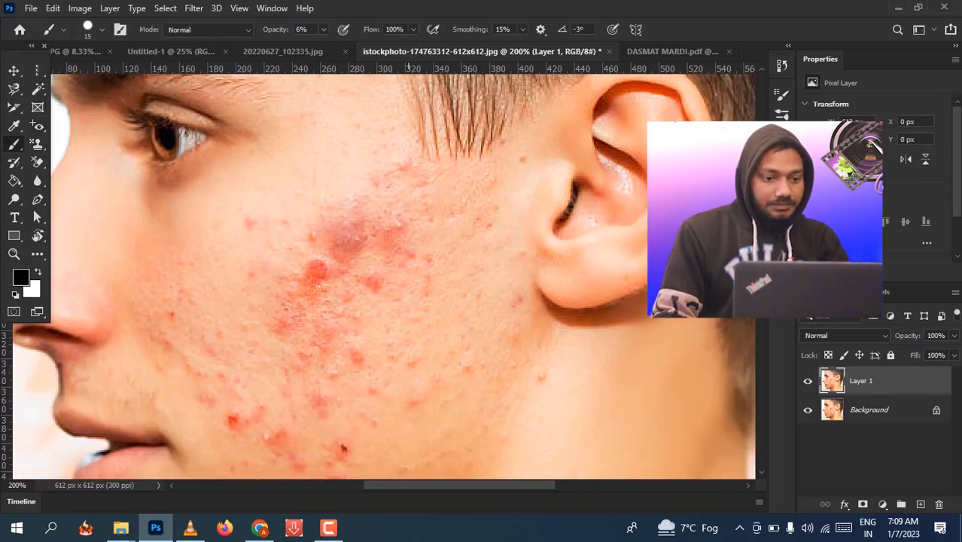
{"action": "left_click_drag", "start_coordinate": [308, 226], "coordinate": [163, 399]}
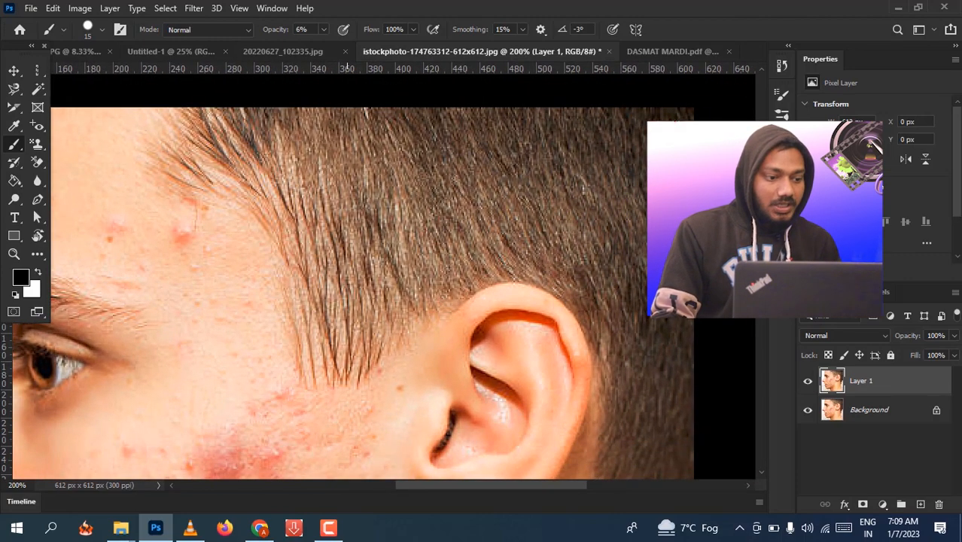
{"action": "key", "text": "bracketright"}
{"action": "key", "text": "bracketright"}
{"action": "key", "text": "bracketright"}
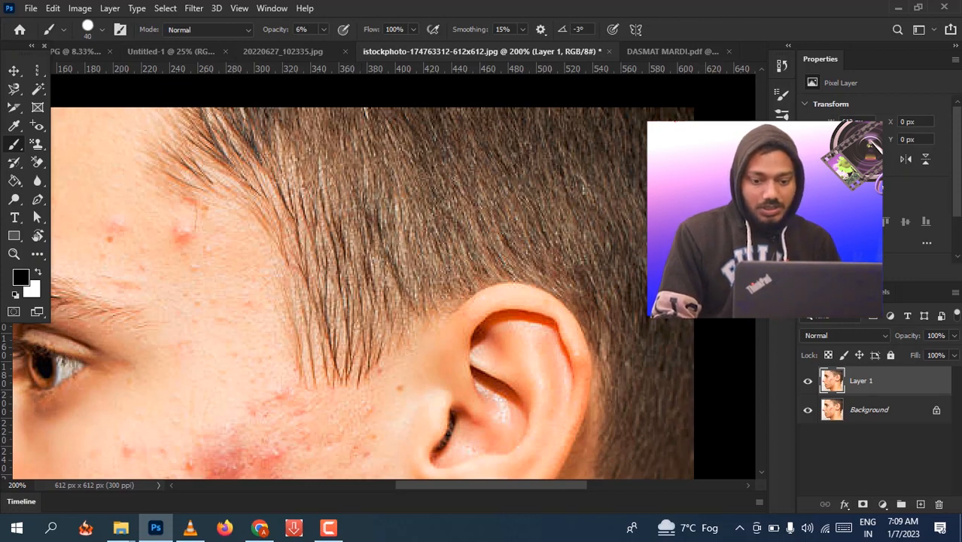
Set the foreground colour to the near-black 040303
{"action": "left_click", "coordinate": [21, 277]}
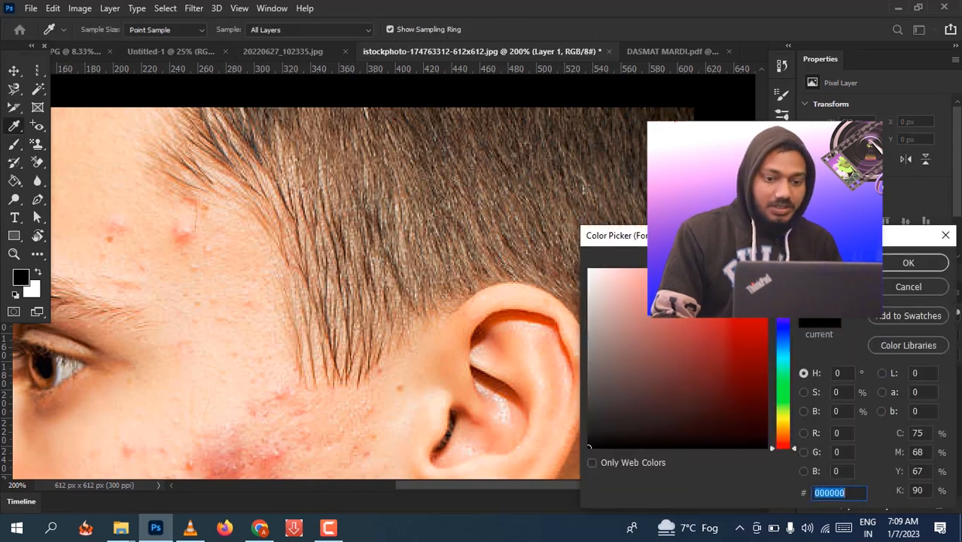
{"action": "left_click", "coordinate": [625, 445]}
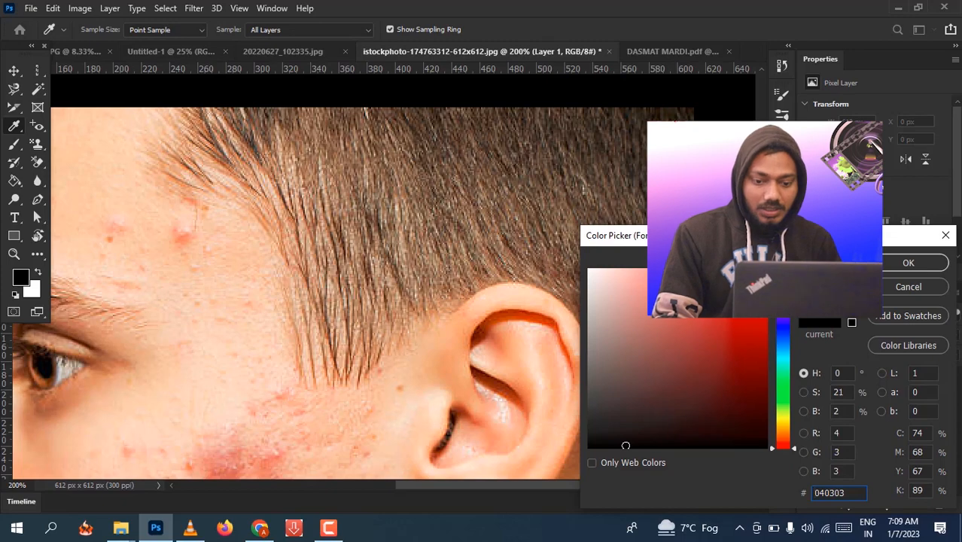
{"action": "key", "text": "Return"}
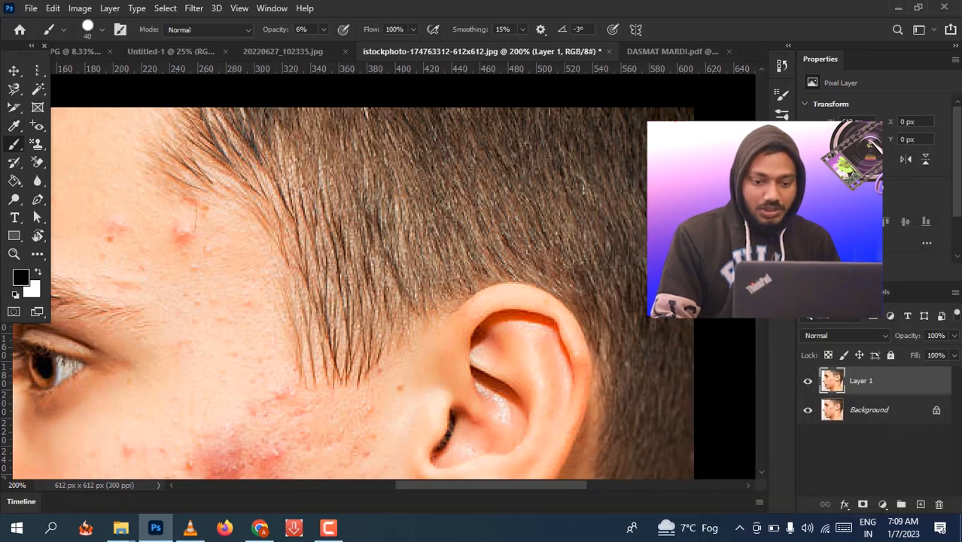
Set the foreground colour to bright red and brush it over the hair above and behind the ear
{"action": "left_click", "coordinate": [20, 277]}
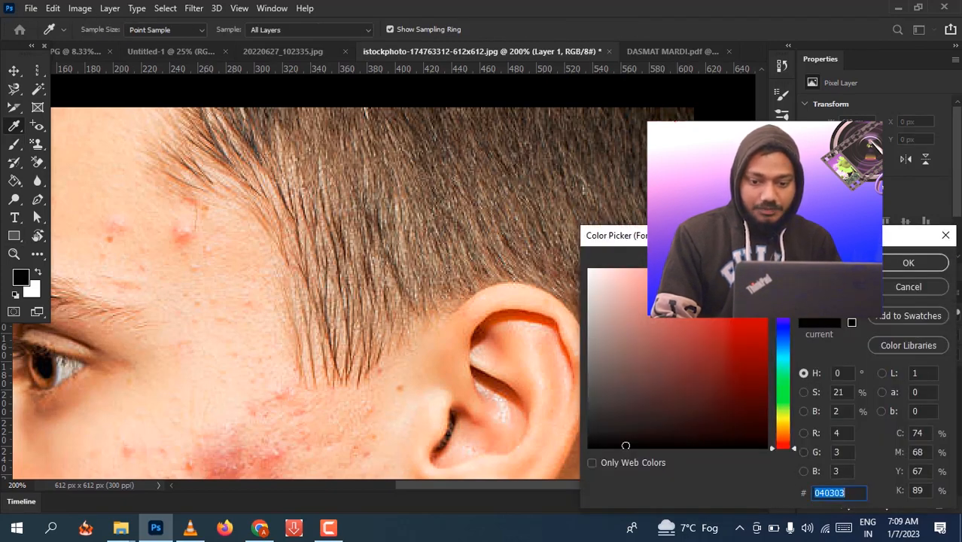
{"action": "mouse_move", "coordinate": [733, 313]}
{"action": "left_mouse_down"}
{"action": "mouse_move", "coordinate": [743, 365]}
{"action": "mouse_move", "coordinate": [623, 400]}
{"action": "mouse_move", "coordinate": [739, 290]}
{"action": "left_mouse_up"}
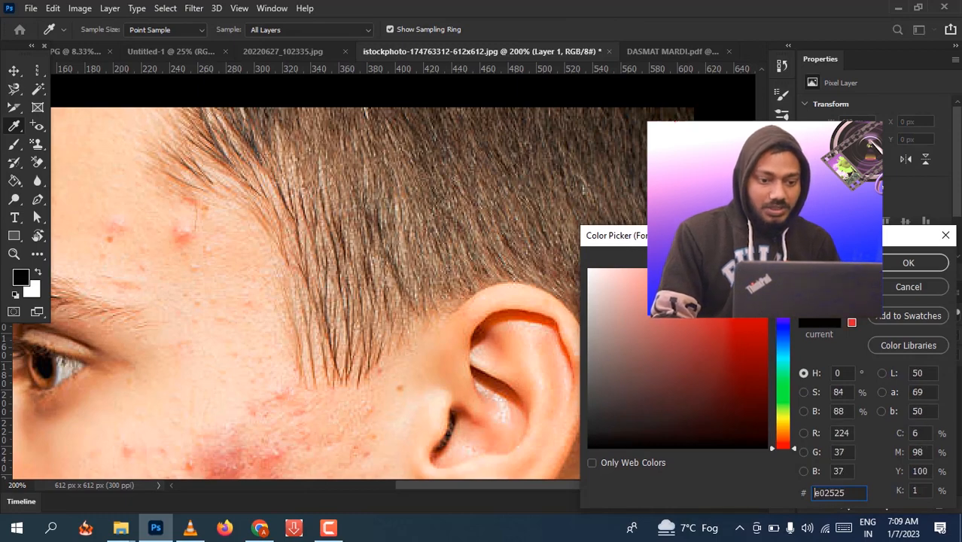
{"action": "left_click", "coordinate": [907, 263]}
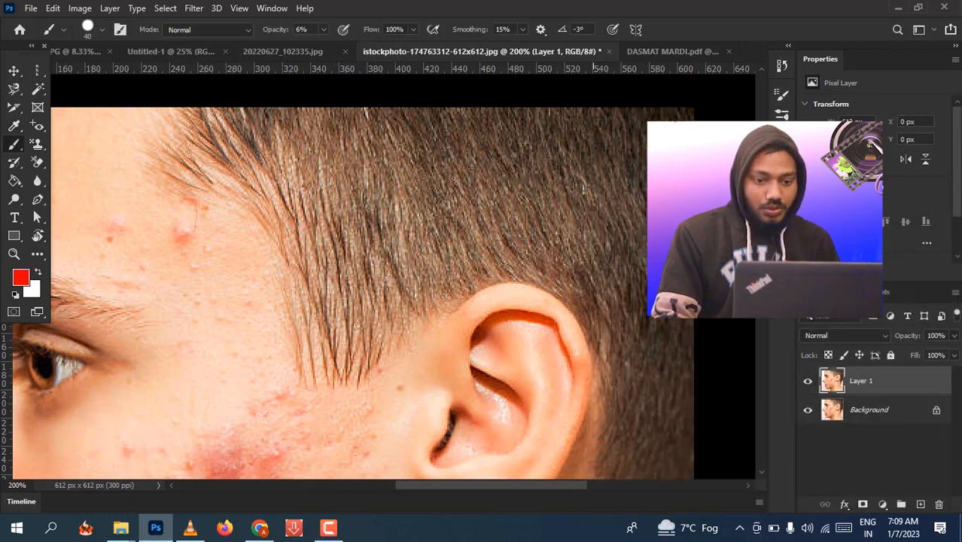
{"action": "left_click_drag", "start_coordinate": [500, 185], "coordinate": [440, 243]}
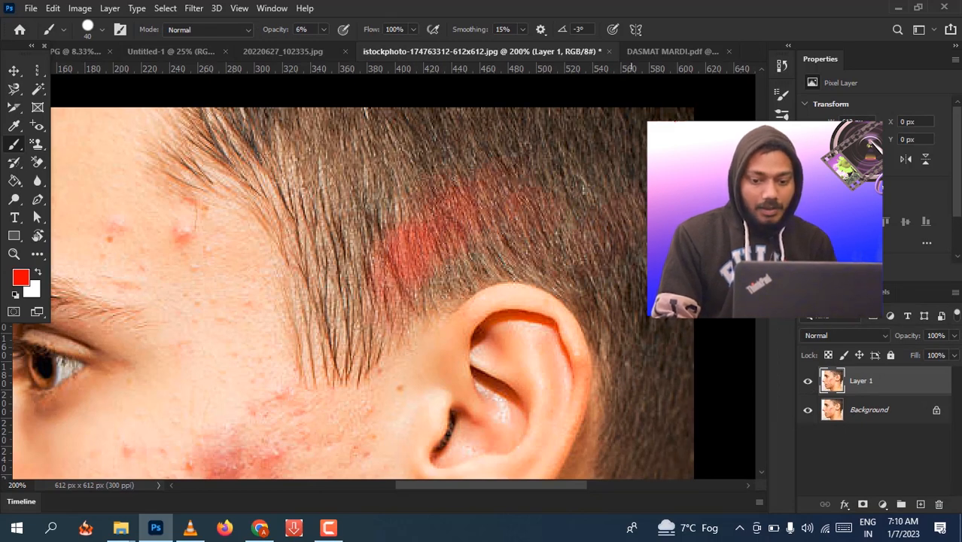
{"action": "left_click_drag", "start_coordinate": [624, 226], "coordinate": [663, 423]}
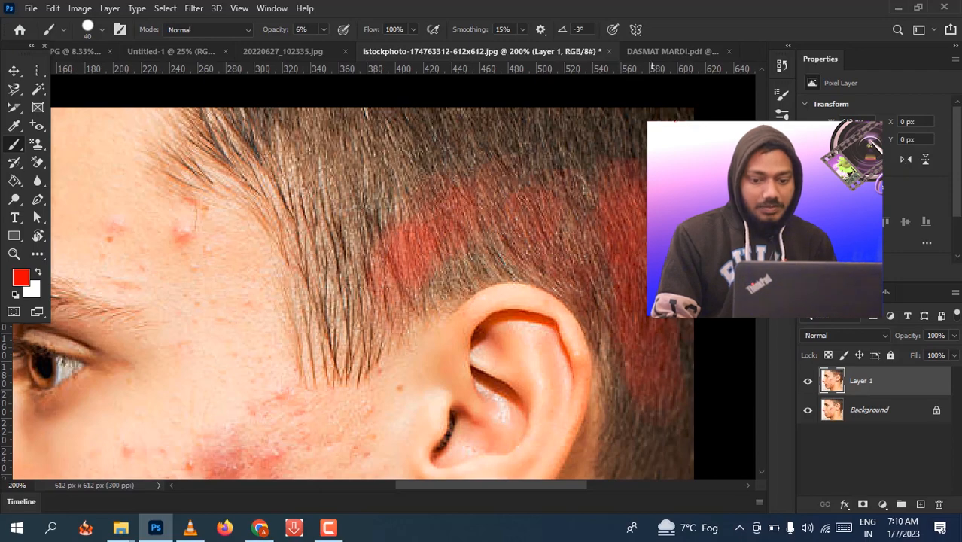
Toggle the visibility of Layer 1 and the Background to compare the red-painted hair with the original
{"action": "left_click", "coordinate": [807, 409]}
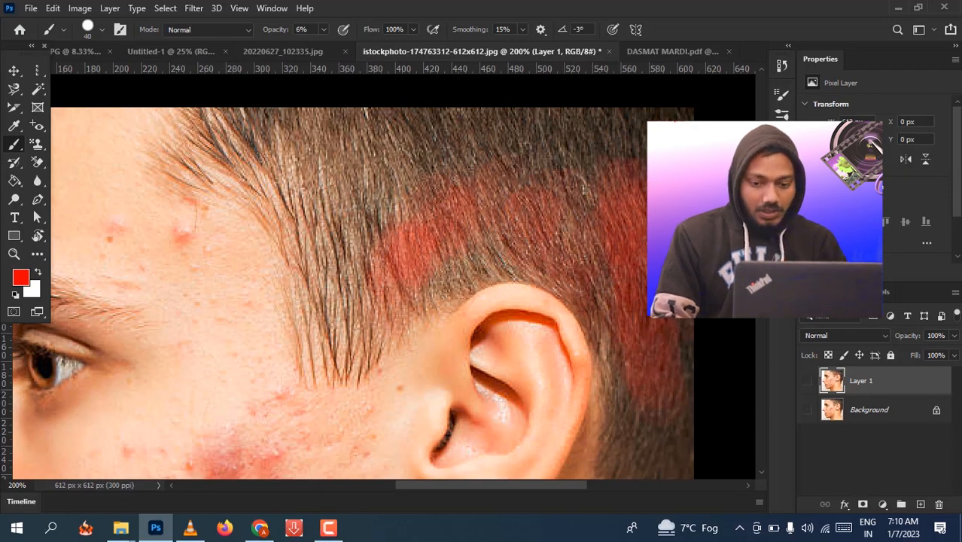
{"action": "left_click", "coordinate": [807, 381]}
{"action": "left_click", "coordinate": [807, 410]}
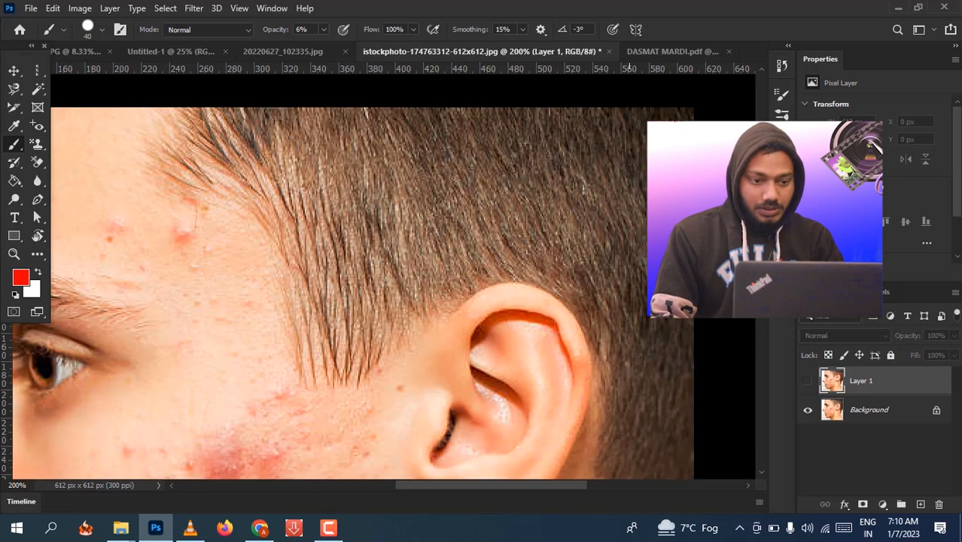
{"action": "left_click", "coordinate": [808, 381]}
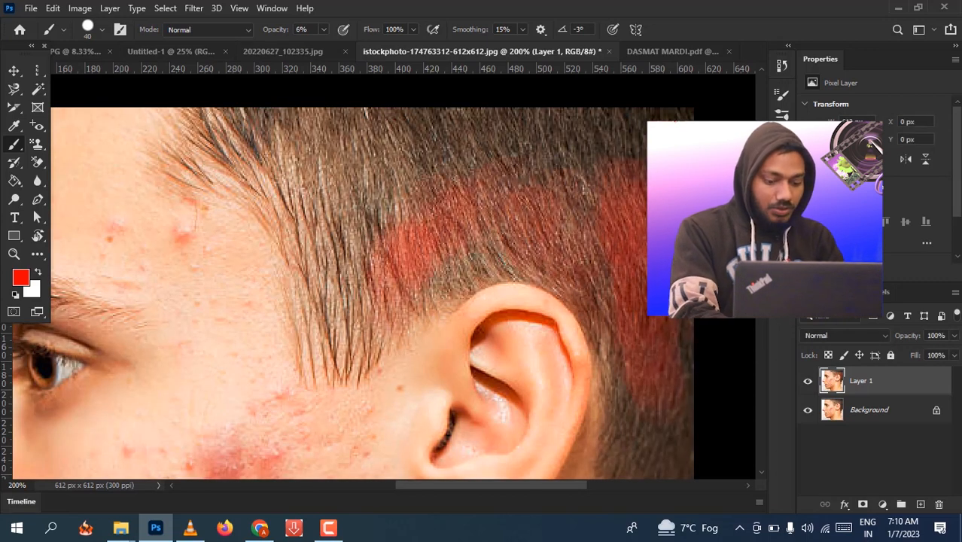
{"action": "left_click", "coordinate": [808, 381]}
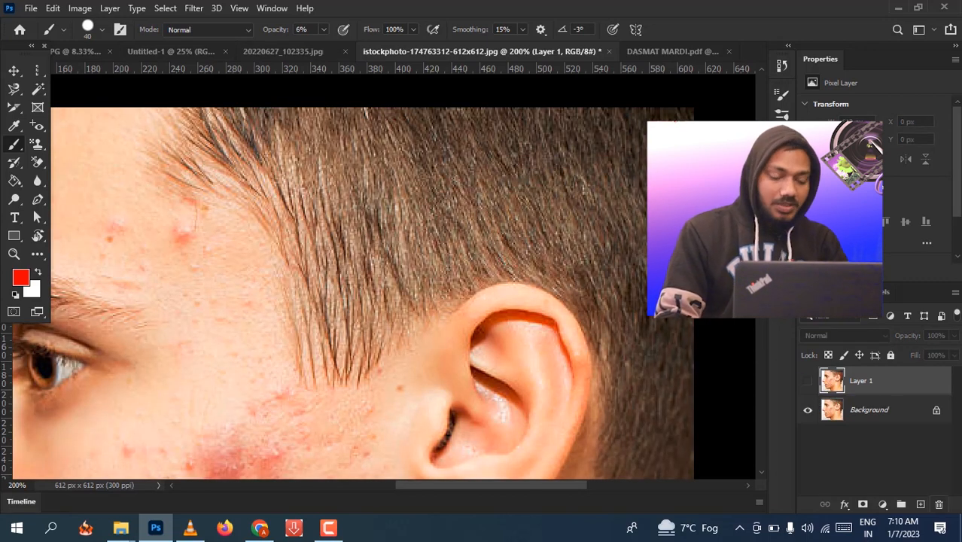
Delete the red-painted Layer 1 and duplicate the Background layer as a fresh copy
{"action": "left_click", "coordinate": [938, 504]}
{"action": "left_click", "coordinate": [415, 204]}
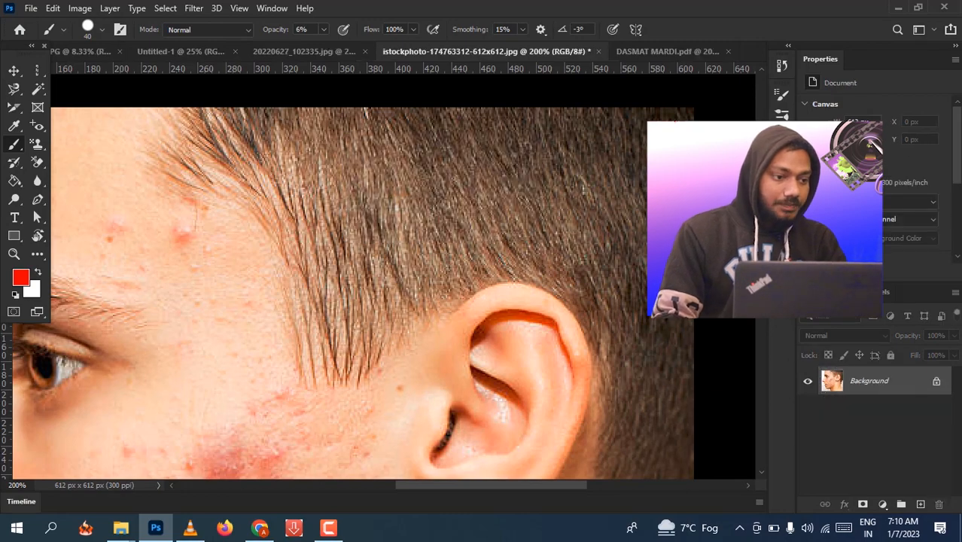
{"action": "key", "text": "ctrl+j"}
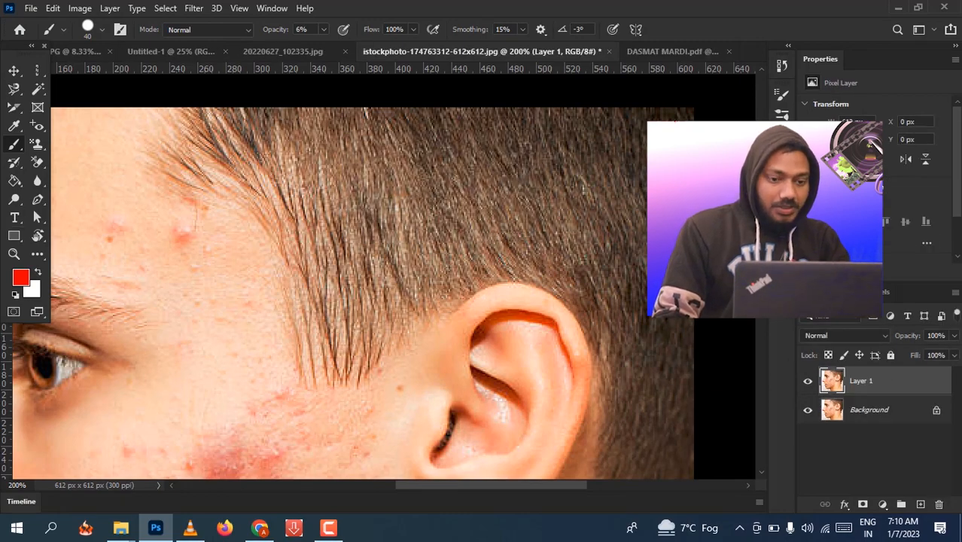
Set up the Brush with a near-black foreground colour, size 20 and 10% opacity for darkening the eyebrow
{"action": "right_click", "coordinate": [14, 145]}
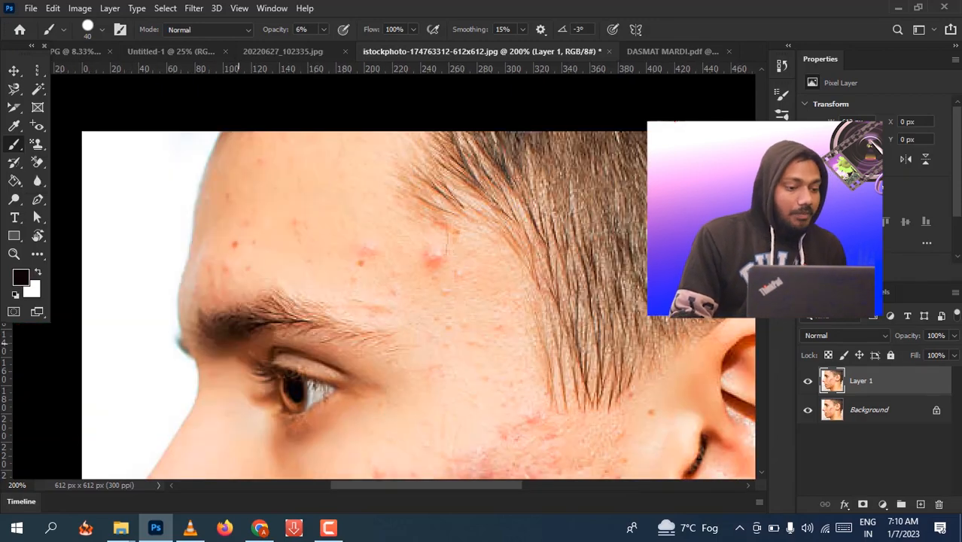
{"action": "key", "text": "bracketleft"}
{"action": "key", "text": "bracketleft"}
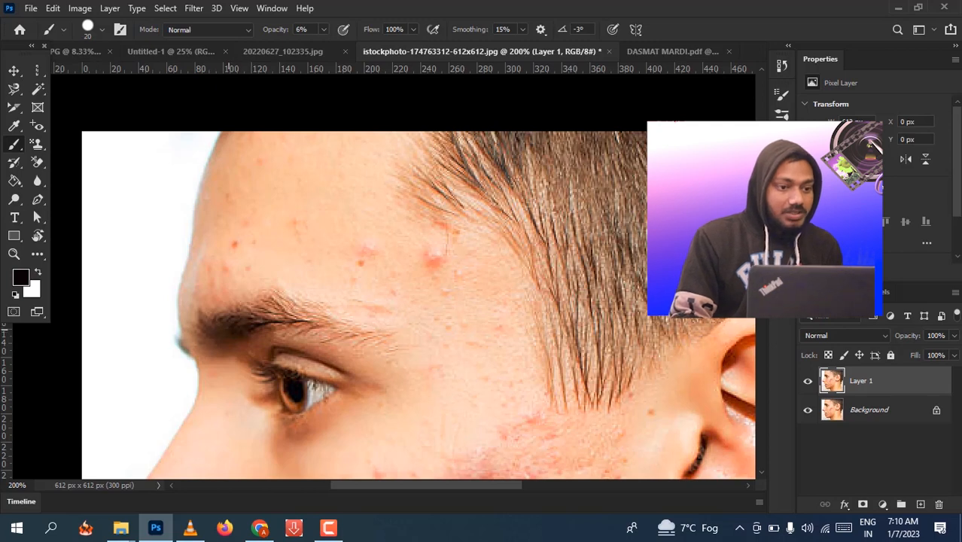
{"action": "left_click_drag", "start_coordinate": [325, 337], "coordinate": [358, 344]}
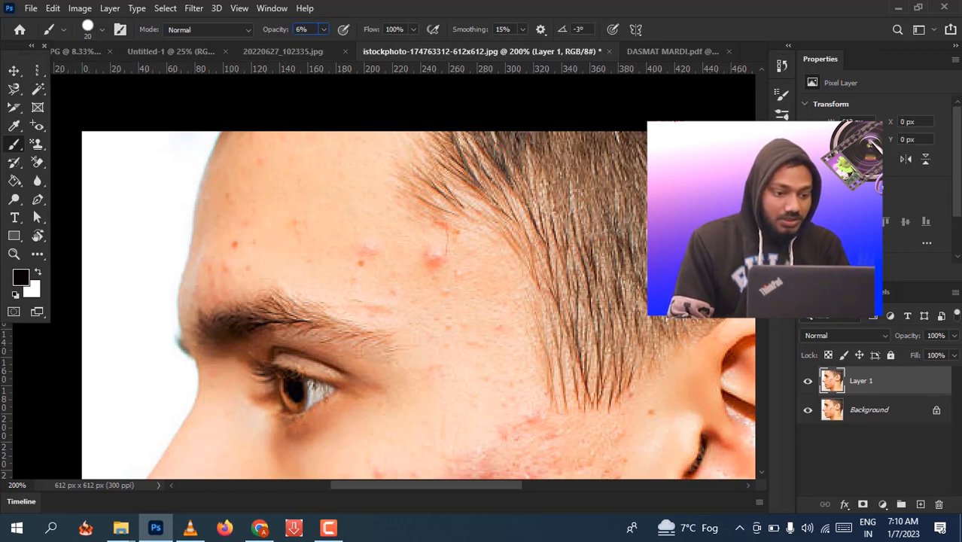
{"action": "key", "text": "BackSpace"}
{"action": "type", "text": "10"}
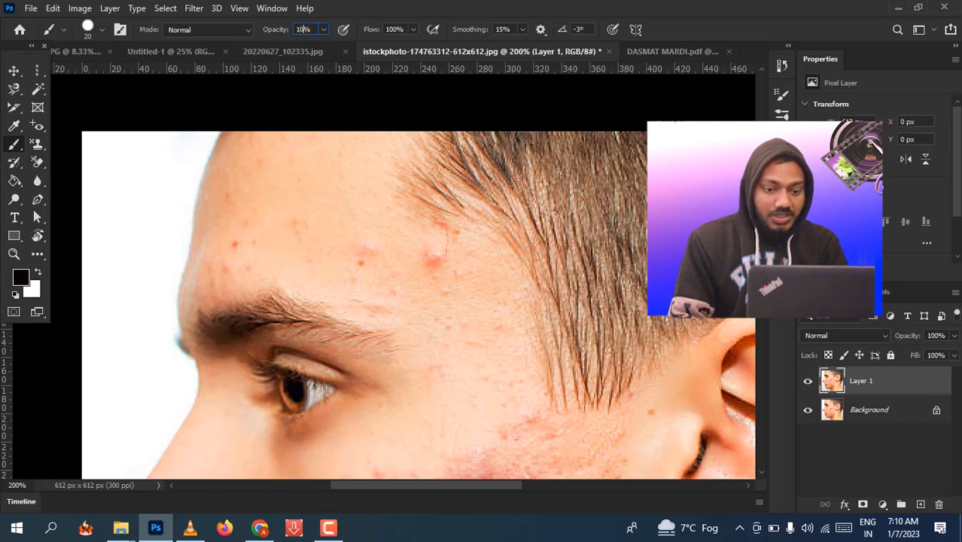
{"action": "key", "text": "Return"}
Darken the eyebrow and the hair at the temple with light brush strokes
{"action": "mouse_move", "coordinate": [277, 316]}
{"action": "left_mouse_down"}
{"action": "mouse_move", "coordinate": [372, 335]}
{"action": "mouse_move", "coordinate": [332, 332]}
{"action": "left_mouse_up"}
{"action": "left_click_drag", "start_coordinate": [236, 322], "coordinate": [349, 330]}
{"action": "mouse_move", "coordinate": [568, 196]}
{"action": "left_mouse_down"}
{"action": "mouse_move", "coordinate": [577, 319]}
{"action": "mouse_move", "coordinate": [608, 166]}
{"action": "mouse_move", "coordinate": [610, 317]}
{"action": "left_mouse_up"}
Enlarge the brush to size 70, raise its opacity to 100%, and paint over the hair above the temple
{"action": "key", "text": "bracketright"}
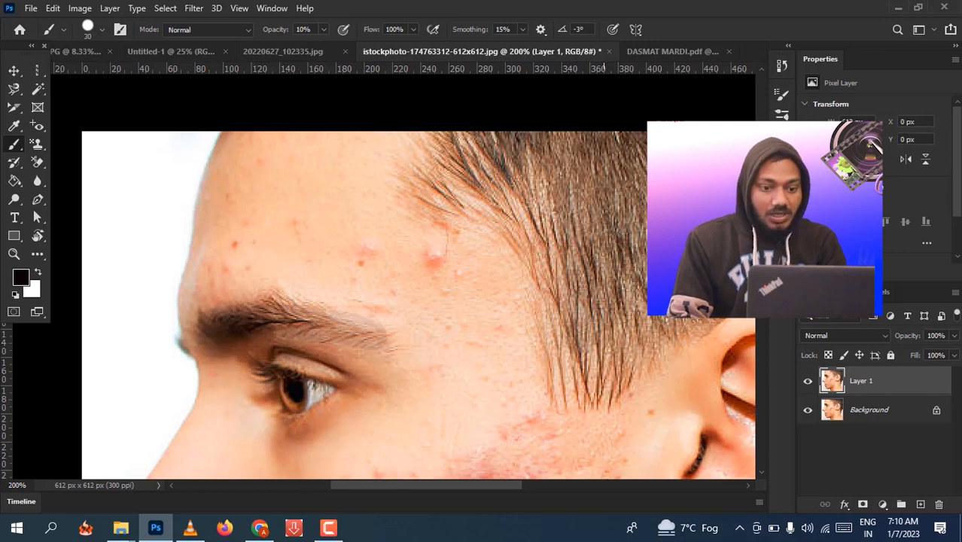
{"action": "key", "text": "bracketright"}
{"action": "key", "text": "bracketright"}
{"action": "key", "text": "bracketright"}
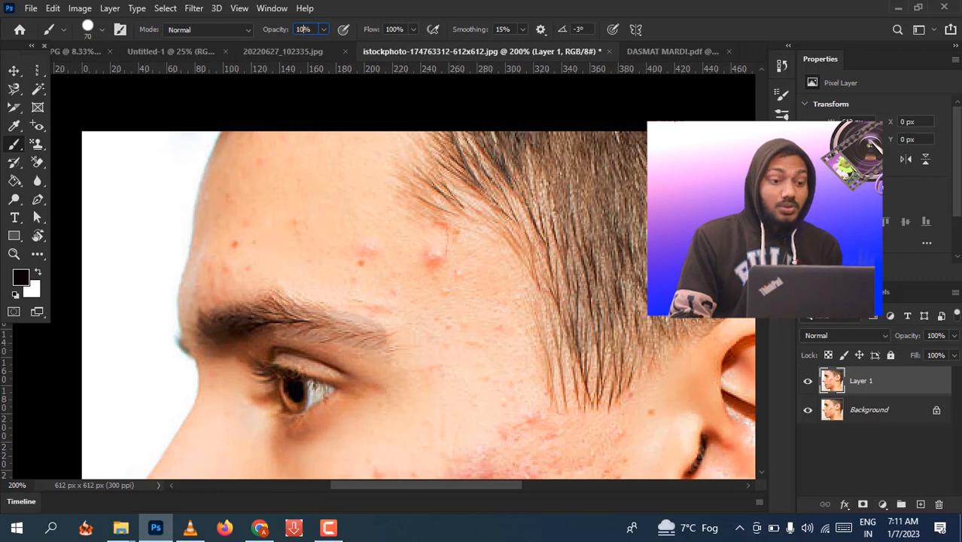
{"action": "key", "text": "0"}
{"action": "key", "text": "Return"}
{"action": "mouse_move", "coordinate": [559, 187]}
{"action": "left_mouse_down"}
{"action": "mouse_move", "coordinate": [601, 254]}
{"action": "mouse_move", "coordinate": [673, 232]}
{"action": "left_mouse_up"}
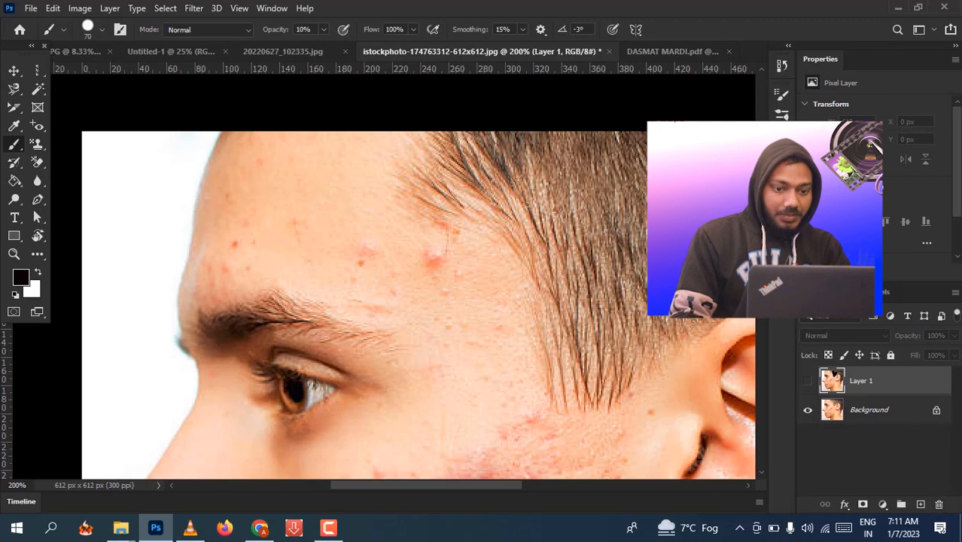
Hide Layer 1, duplicate the Background layer, and brush over the temple hair on the copy at 10% opacity
{"action": "left_click", "coordinate": [868, 410]}
{"action": "key", "text": "ctrl+j"}
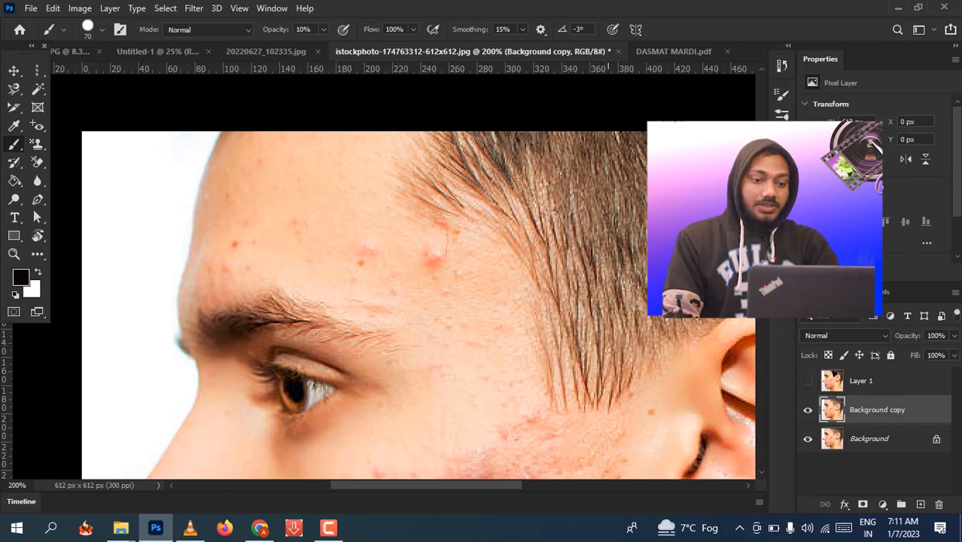
{"action": "mouse_move", "coordinate": [527, 188]}
{"action": "left_mouse_down"}
{"action": "mouse_move", "coordinate": [550, 324]}
{"action": "mouse_move", "coordinate": [587, 380]}
{"action": "left_mouse_up"}
{"action": "key", "text": "ctrl+minus"}
{"action": "key", "text": "ctrl+minus"}
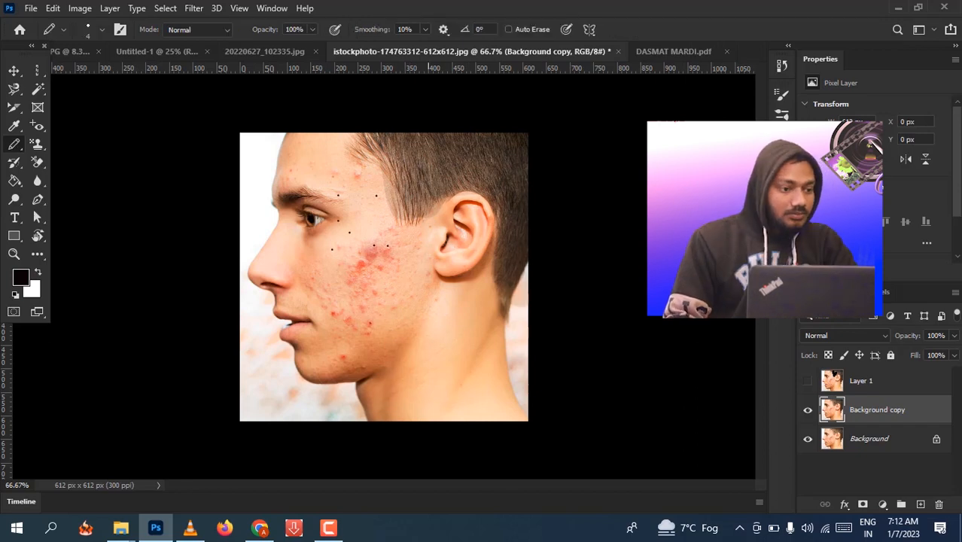
Undo the black pencil dots on the face
{"action": "key", "text": "ctrl+z"}
{"action": "key", "text": "ctrl+z"}
{"action": "key", "text": "ctrl+z"}
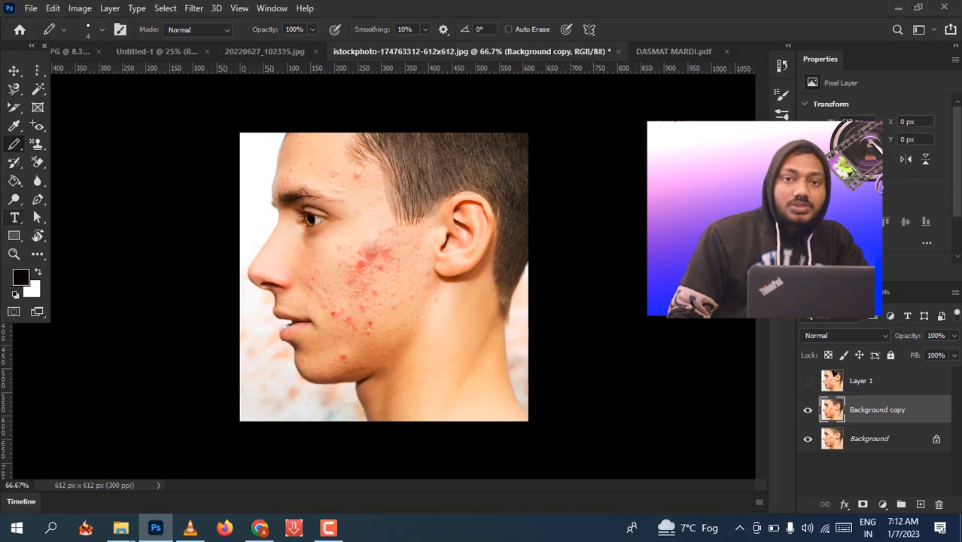
Switch to the Mixer Brush and blend the skin on the neck below the jaw on the Background copy layer
{"action": "right_click", "coordinate": [13, 144]}
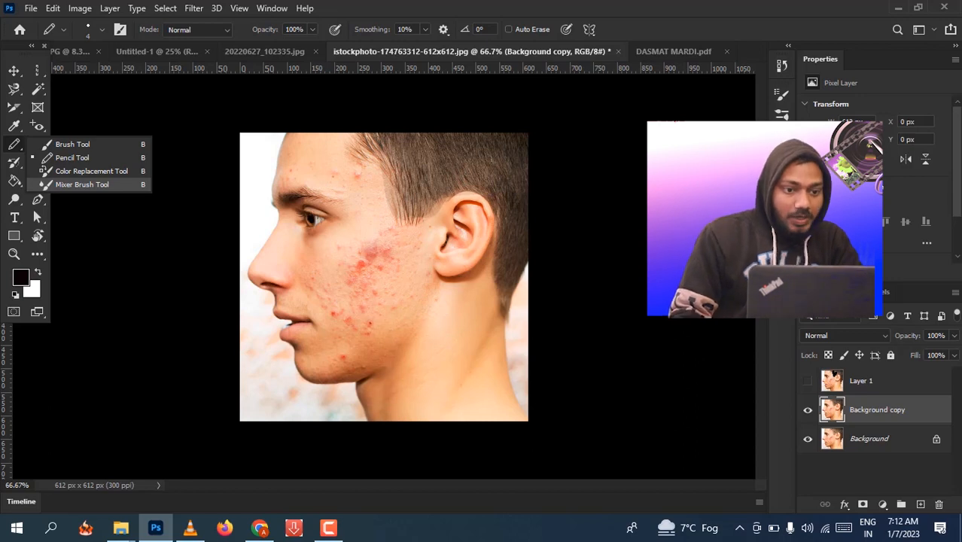
{"action": "left_click", "coordinate": [82, 184]}
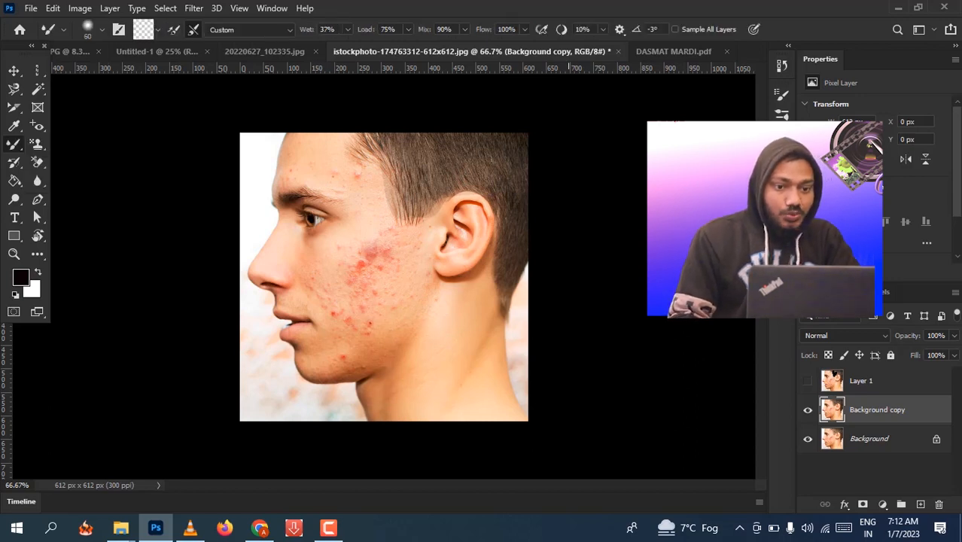
{"action": "key", "text": "ctrl+plus"}
{"action": "key", "text": "ctrl+plus"}
{"action": "key", "text": "ctrl+plus"}
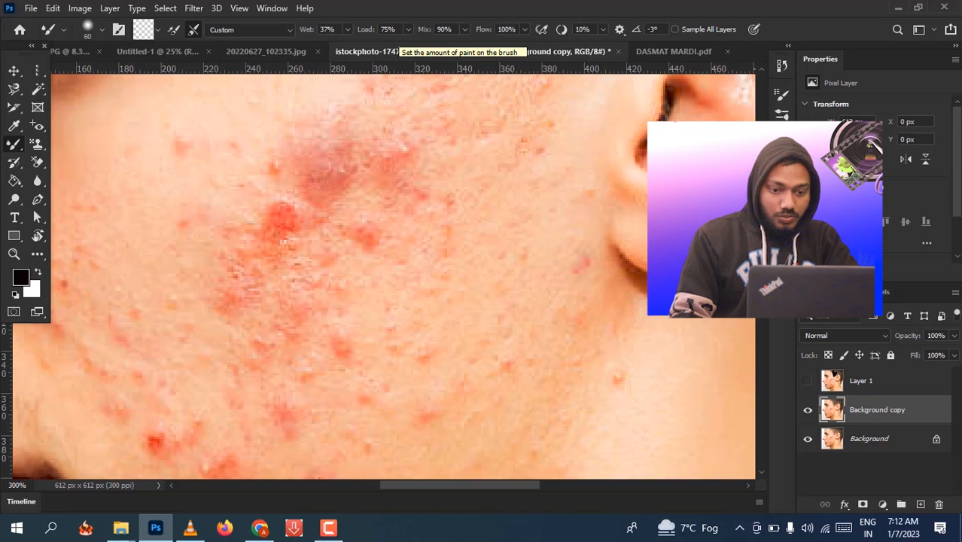
{"action": "left_click_drag", "start_coordinate": [532, 353], "coordinate": [398, 116]}
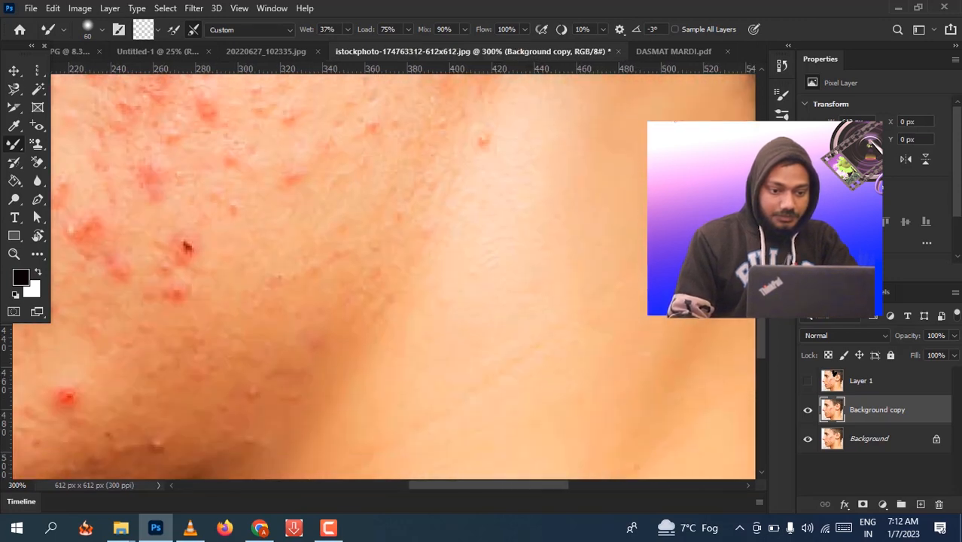
{"action": "left_click_drag", "start_coordinate": [541, 278], "coordinate": [497, 259]}
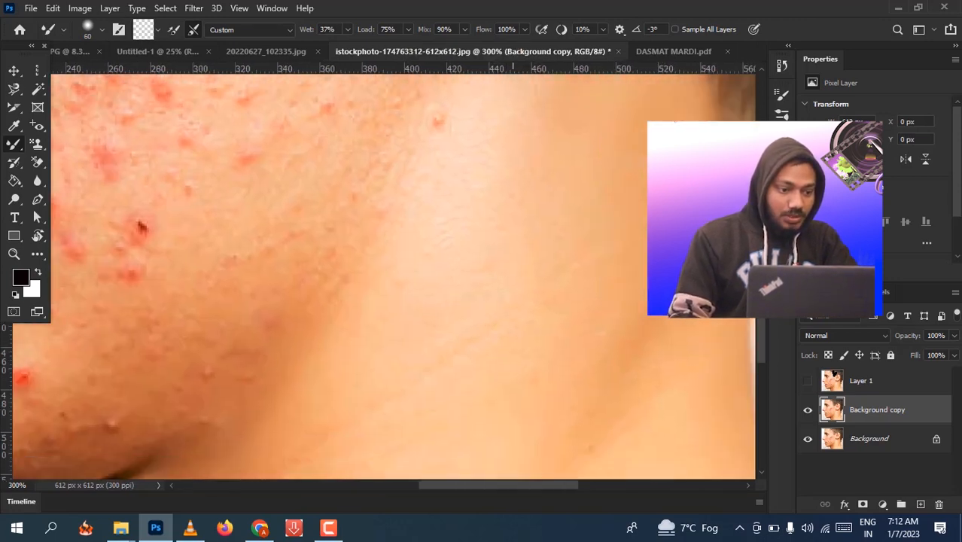
{"action": "mouse_move", "coordinate": [575, 309]}
{"action": "left_mouse_down"}
{"action": "mouse_move", "coordinate": [616, 324]}
{"action": "mouse_move", "coordinate": [362, 391]}
{"action": "left_mouse_up"}
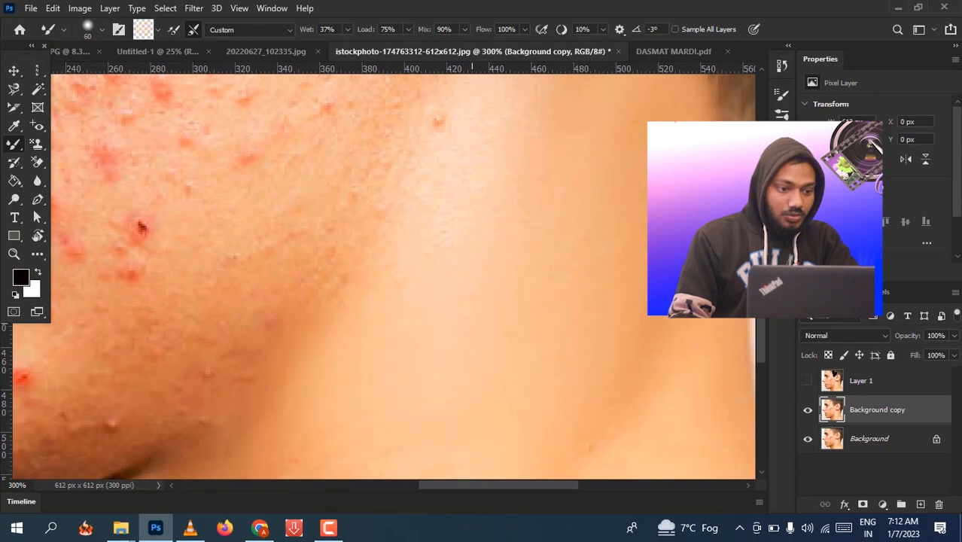
Smooth the jawline and blend away the blemishes on the lower cheek with Mixer Brush strokes
{"action": "mouse_move", "coordinate": [472, 316]}
{"action": "left_mouse_down"}
{"action": "mouse_move", "coordinate": [244, 391]}
{"action": "mouse_move", "coordinate": [139, 467]}
{"action": "left_mouse_up"}
{"action": "mouse_move", "coordinate": [296, 252]}
{"action": "left_mouse_down"}
{"action": "mouse_move", "coordinate": [147, 361]}
{"action": "mouse_move", "coordinate": [102, 417]}
{"action": "left_mouse_up"}
{"action": "left_click_drag", "start_coordinate": [262, 188], "coordinate": [98, 293]}
{"action": "left_click_drag", "start_coordinate": [226, 203], "coordinate": [113, 294]}
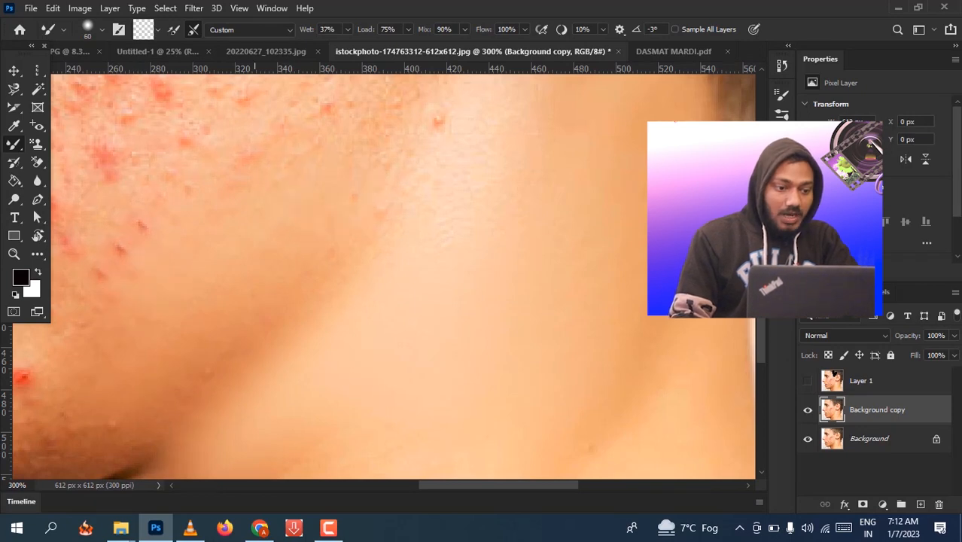
Blend the red acne spots on the cheek beside the mouth and across the mid-cheek with the Mixer Brush
{"action": "left_click_drag", "start_coordinate": [260, 226], "coordinate": [539, 268]}
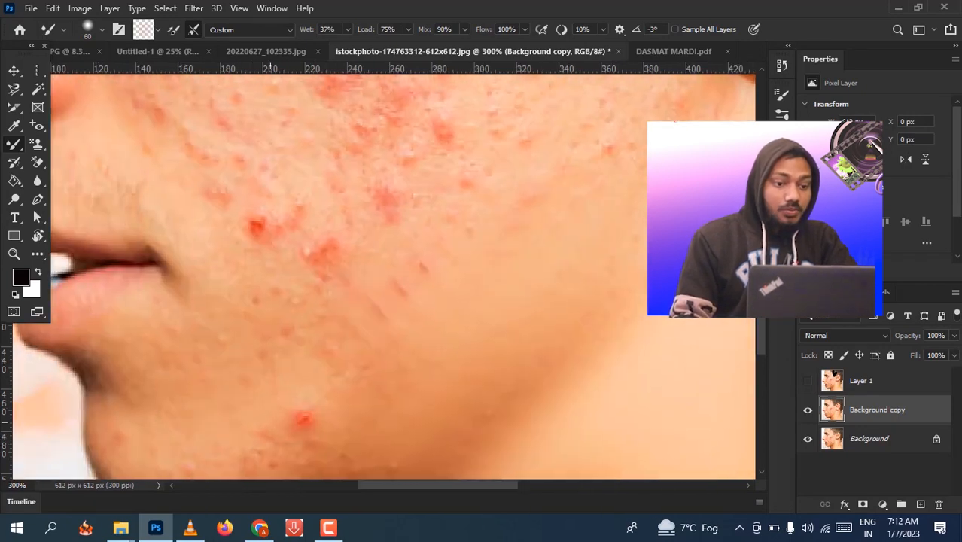
{"action": "left_click", "coordinate": [270, 421]}
{"action": "mouse_move", "coordinate": [298, 222]}
{"action": "left_mouse_down"}
{"action": "mouse_move", "coordinate": [325, 260]}
{"action": "mouse_move", "coordinate": [257, 230]}
{"action": "mouse_move", "coordinate": [344, 249]}
{"action": "mouse_move", "coordinate": [263, 290]}
{"action": "left_mouse_up"}
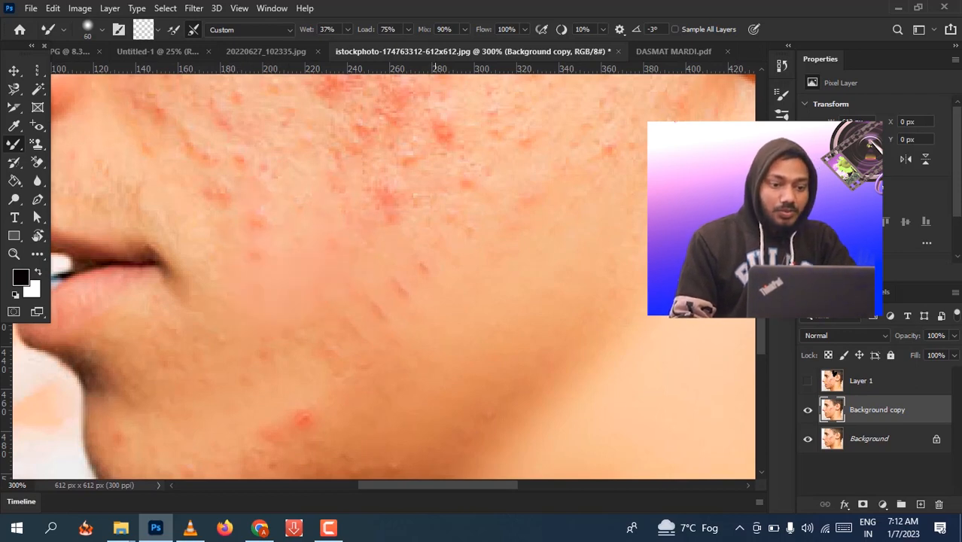
{"action": "left_click_drag", "start_coordinate": [354, 233], "coordinate": [399, 203]}
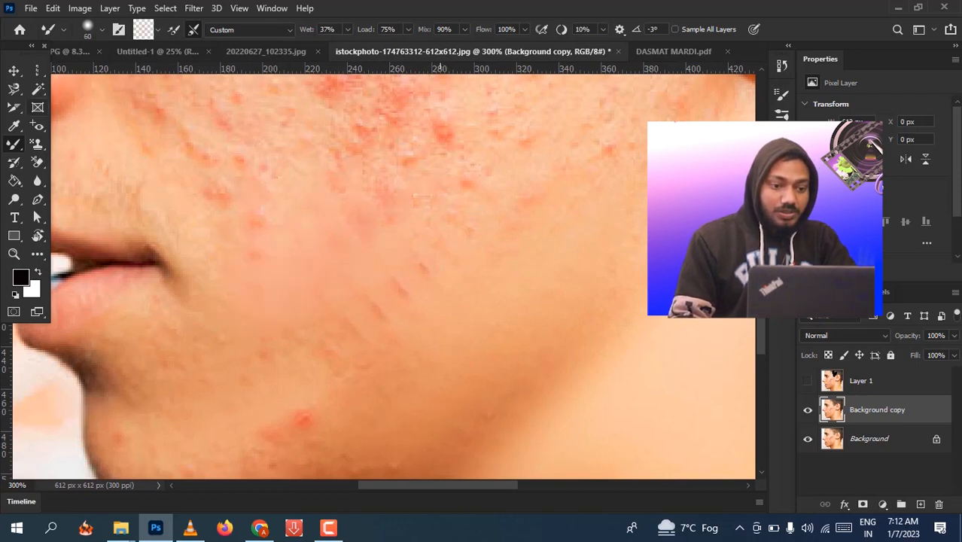
{"action": "scroll", "coordinate": [382, 277], "scroll_direction": "up", "scroll_amount": 3}
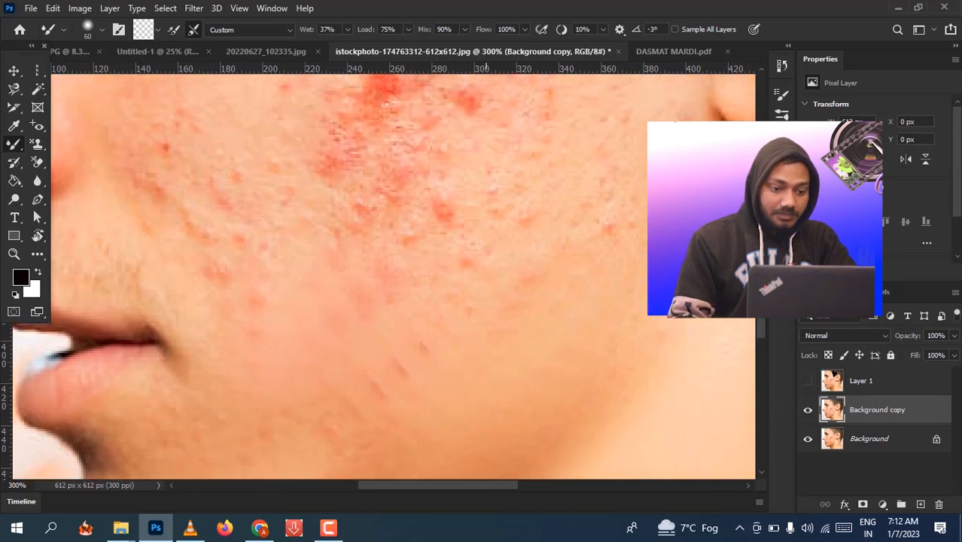
{"action": "mouse_move", "coordinate": [538, 279]}
{"action": "left_mouse_down"}
{"action": "mouse_move", "coordinate": [369, 197]}
{"action": "mouse_move", "coordinate": [228, 275]}
{"action": "left_mouse_up"}
{"action": "scroll", "coordinate": [381, 277], "scroll_direction": "down", "scroll_amount": 2}
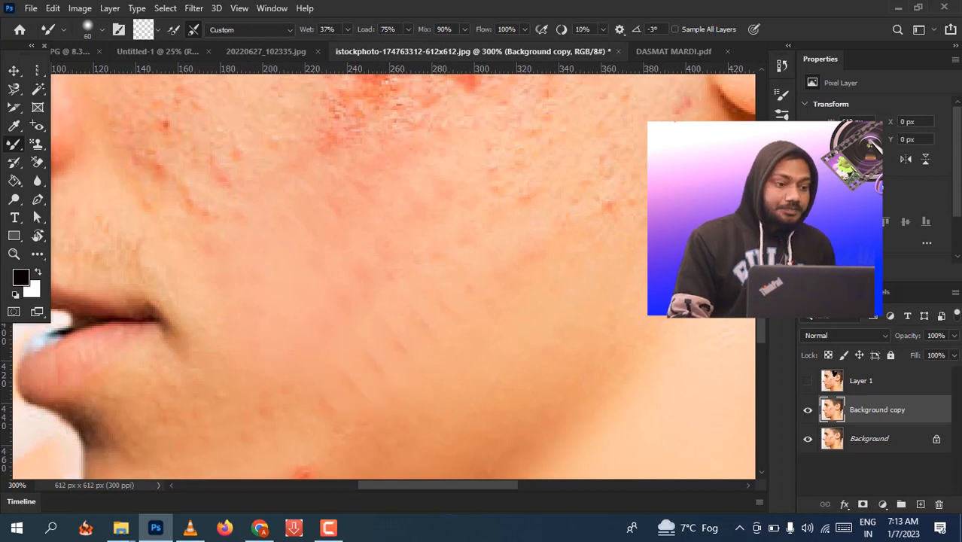
Toggle the visibility of the Background copy layer to compare the blended skin with the original, leaving the copy hidden
{"action": "left_click", "coordinate": [808, 409]}
{"action": "left_click", "coordinate": [807, 409]}
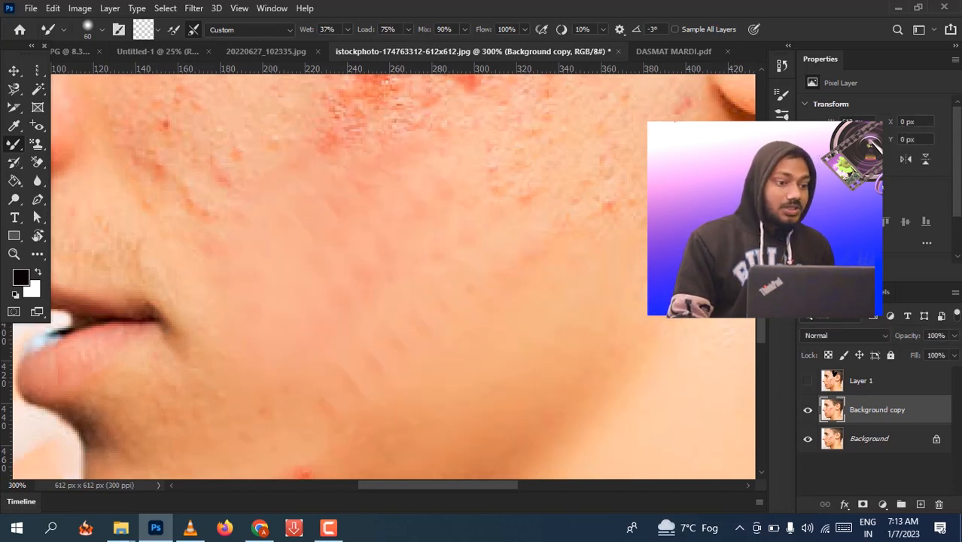
{"action": "left_click", "coordinate": [807, 409]}
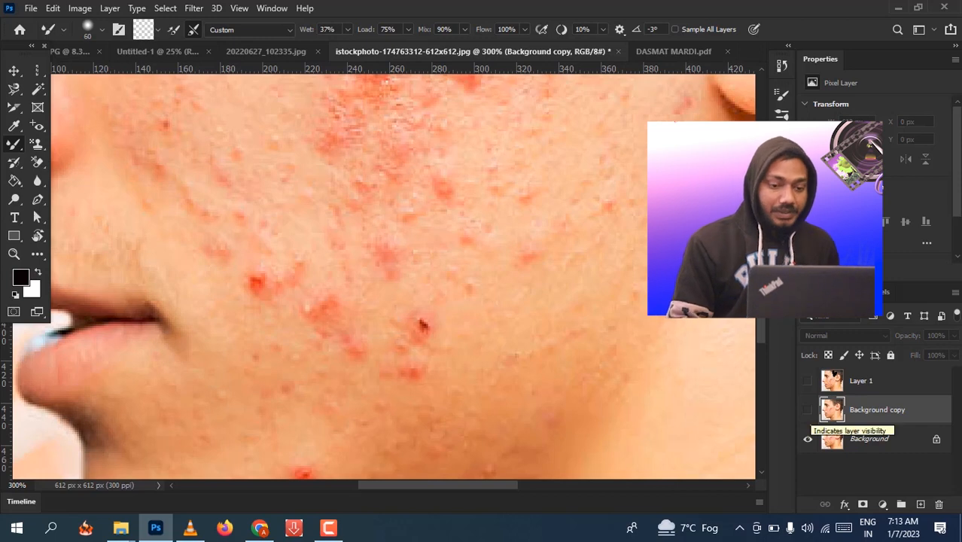
{"action": "right_click", "coordinate": [13, 145]}
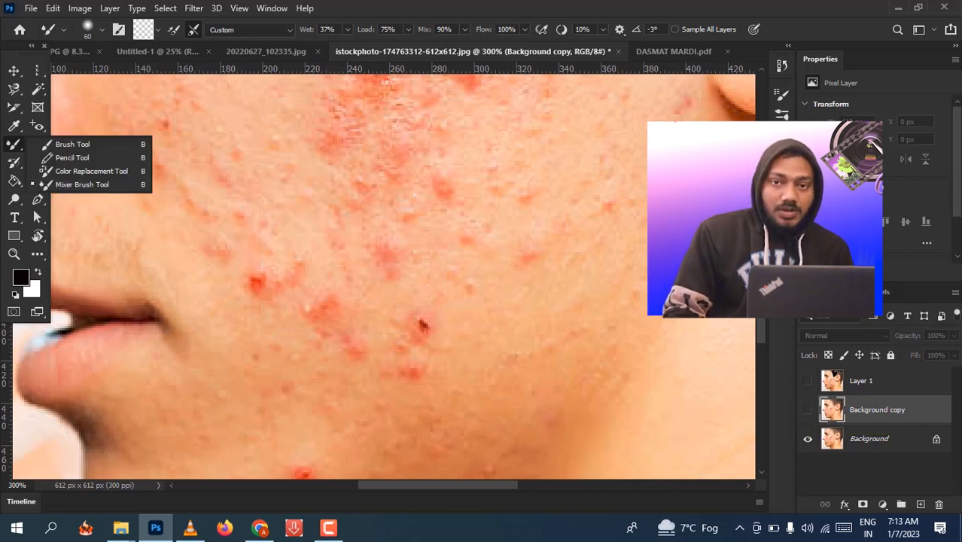